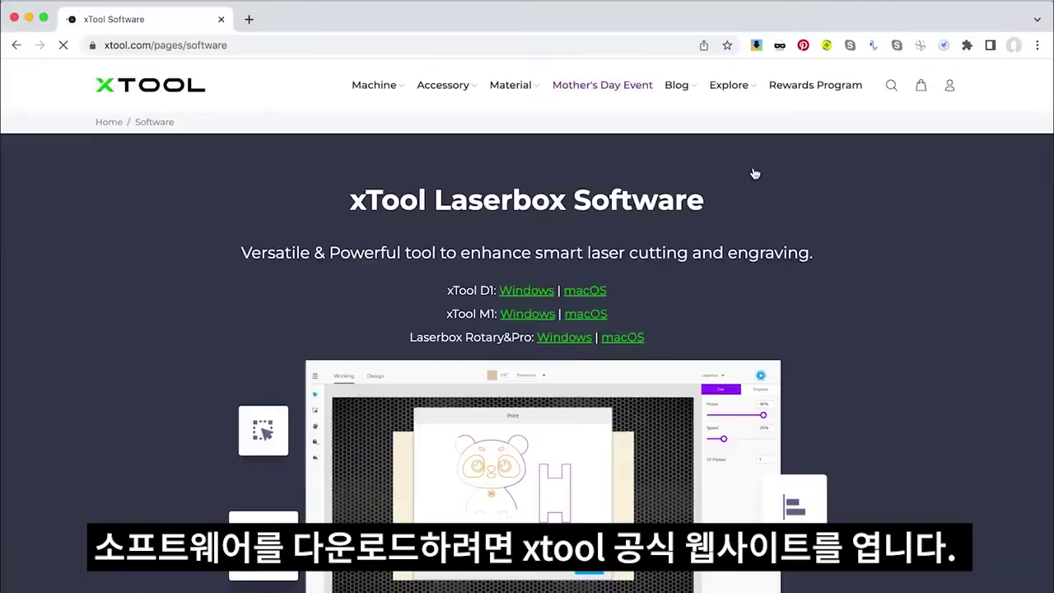
- Look over the xTool software download page and open the downloaded xTool Creative Space disk image for installation
{"action": "scroll", "coordinate": [713, 173], "scroll_direction": "down", "scroll_amount": 2}
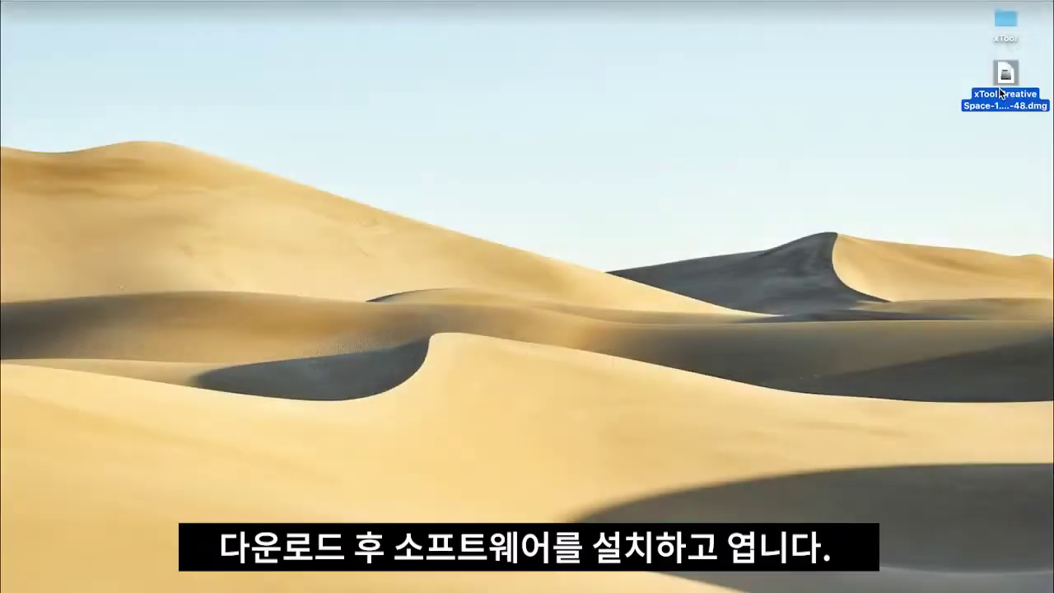
{"action": "double_click", "coordinate": [1001, 94]}
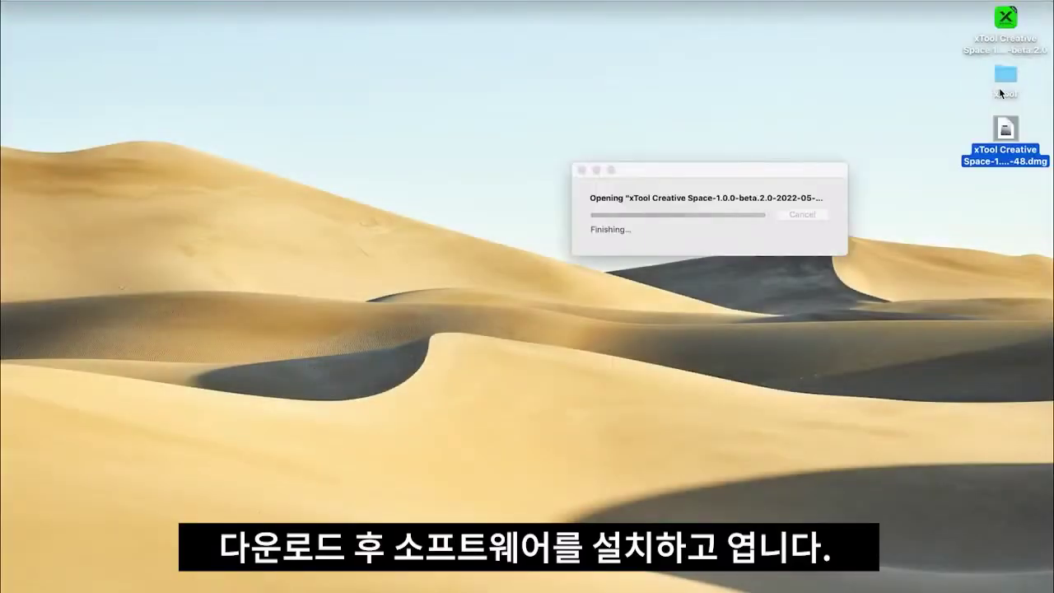
{"action": "left_click_drag", "start_coordinate": [409, 195], "coordinate": [410, 194]}
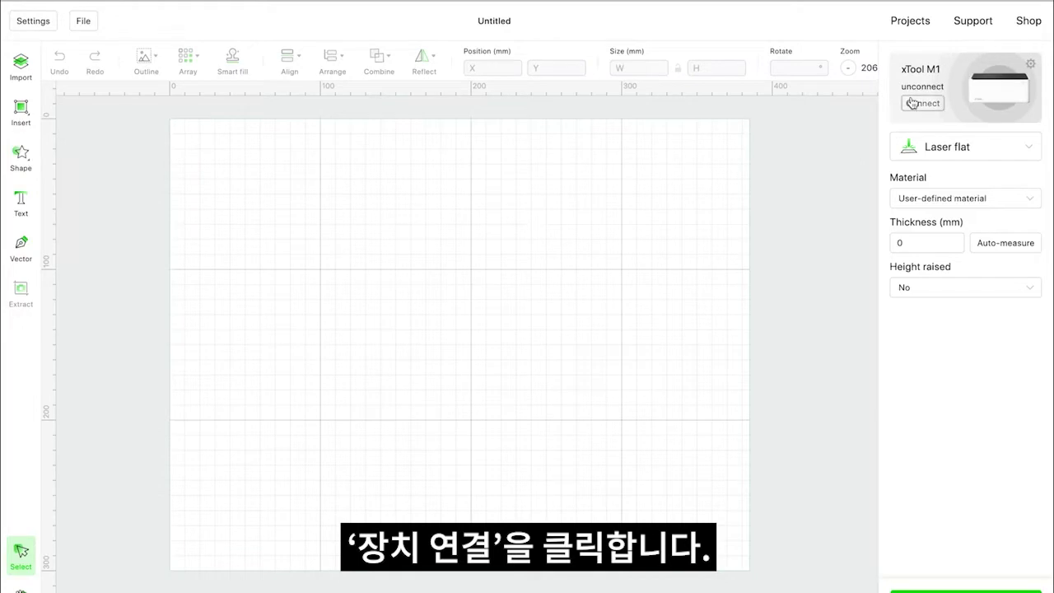
- Start the Wi-Fi setup from the device connection dialog and choose the USB-connected xTool M1 as the device
{"action": "left_click", "coordinate": [911, 99]}
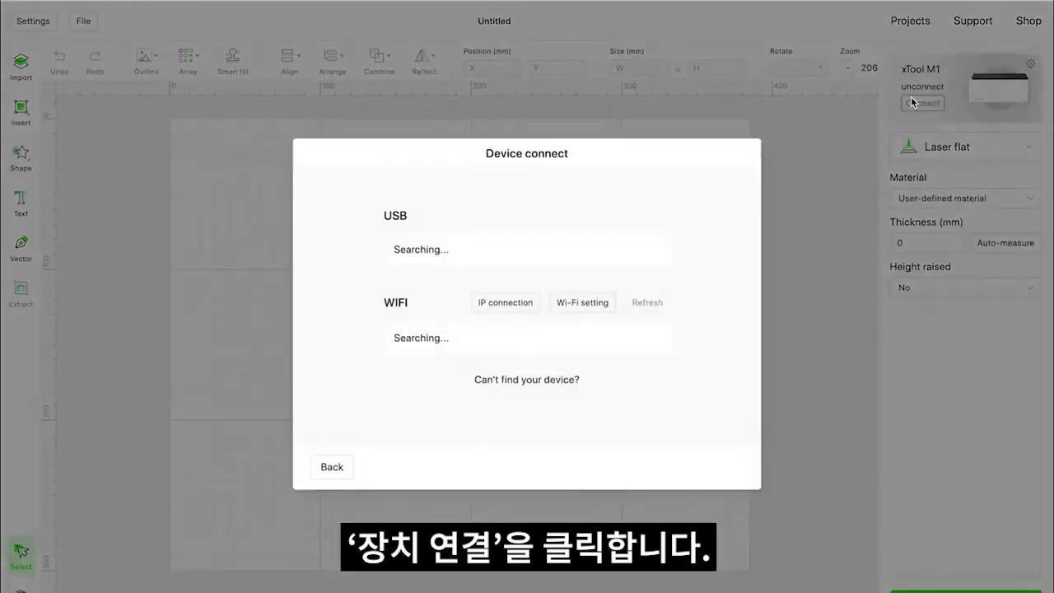
{"action": "left_click", "coordinate": [577, 261]}
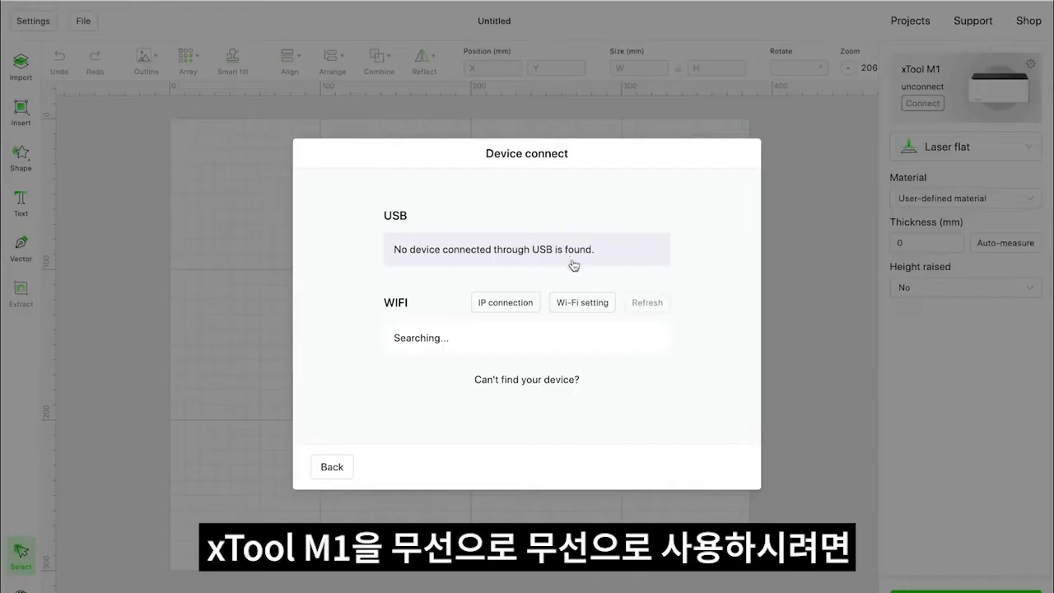
{"action": "left_click", "coordinate": [593, 314]}
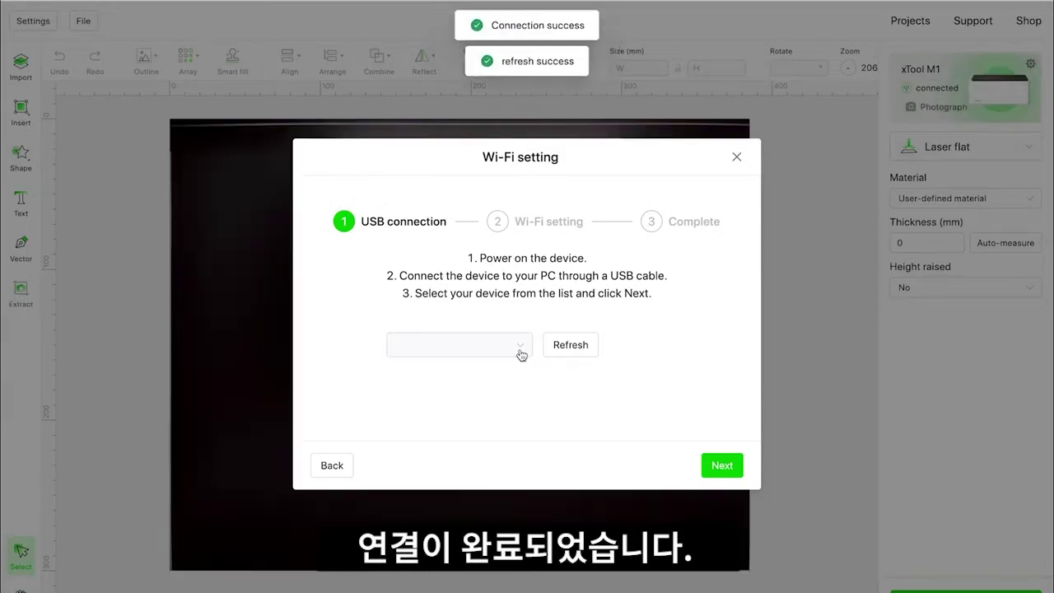
{"action": "left_click", "coordinate": [564, 351]}
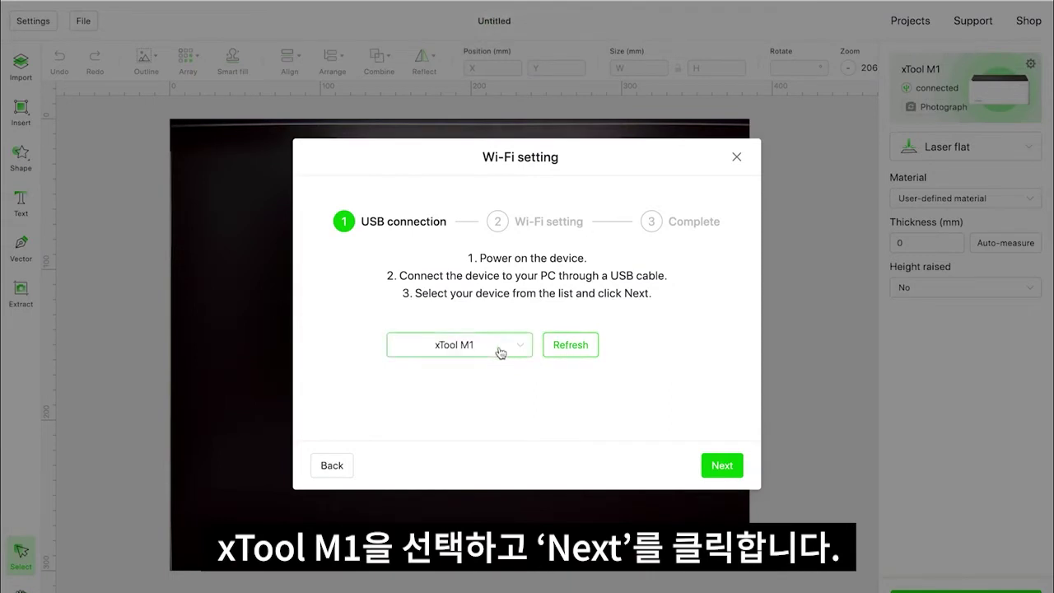
{"action": "left_click", "coordinate": [723, 466]}
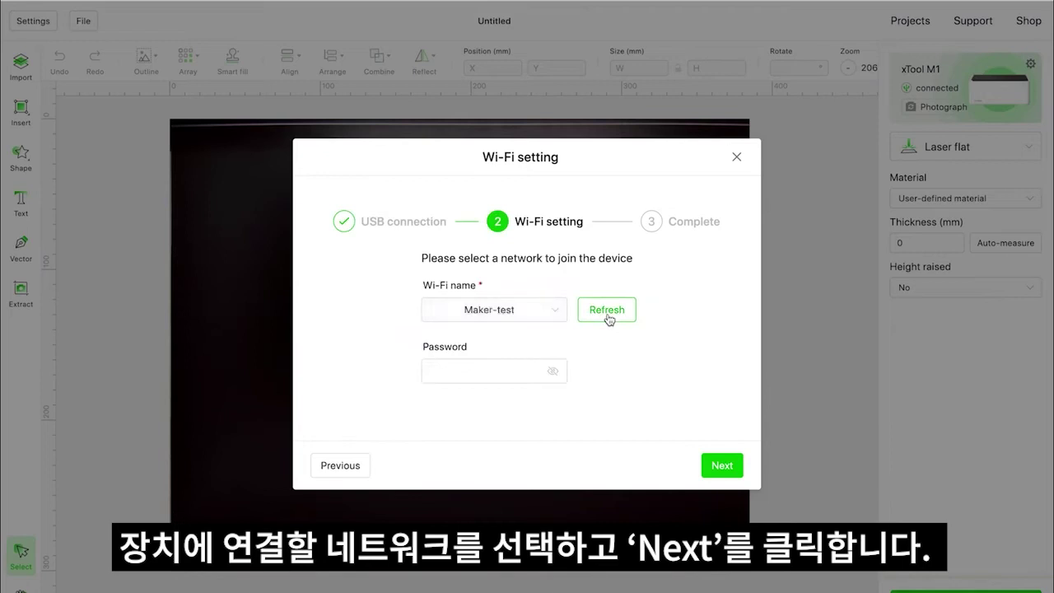
- Join the device to the Maker-office network with the Wi-Fi password, and connect to xTool M1 from the Wi-Fi device list
{"action": "left_click", "coordinate": [556, 314]}
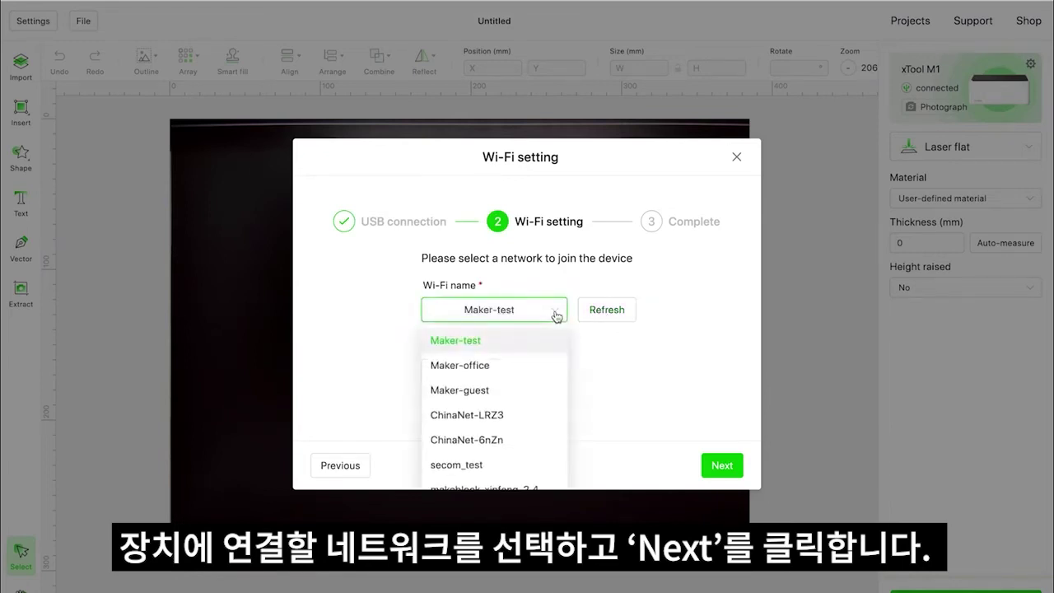
{"action": "left_click", "coordinate": [538, 366]}
{"action": "left_click", "coordinate": [539, 372]}
{"action": "key", "text": "ctrl+v"}
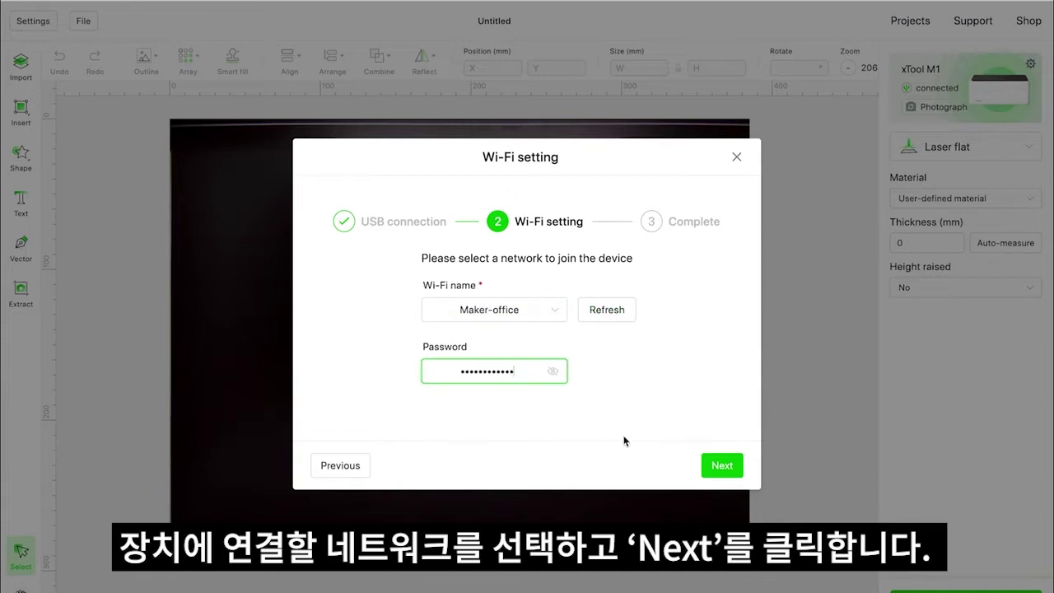
{"action": "left_click", "coordinate": [721, 466]}
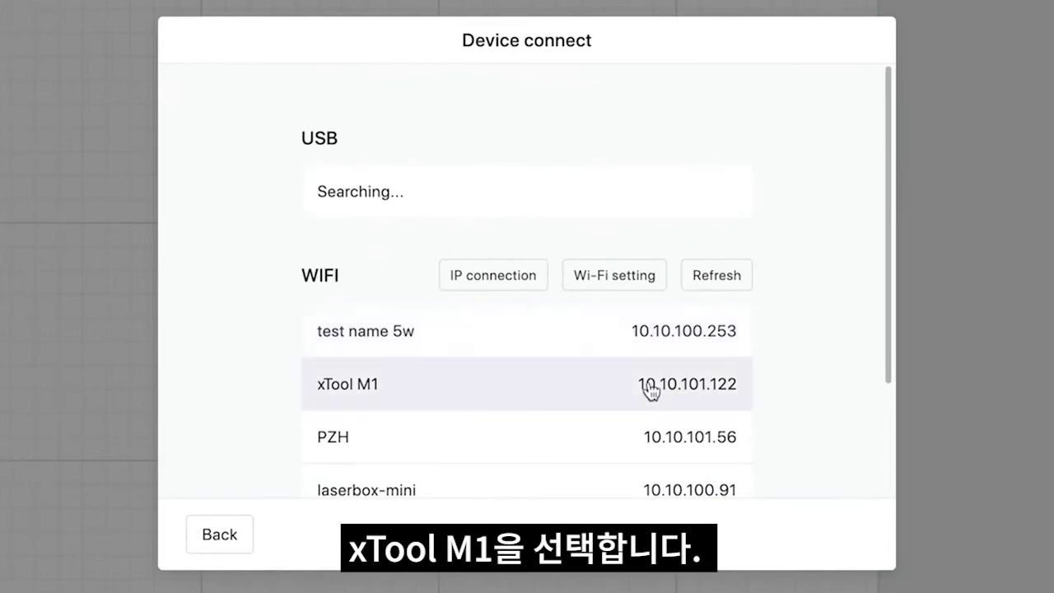
{"action": "left_click", "coordinate": [651, 390]}
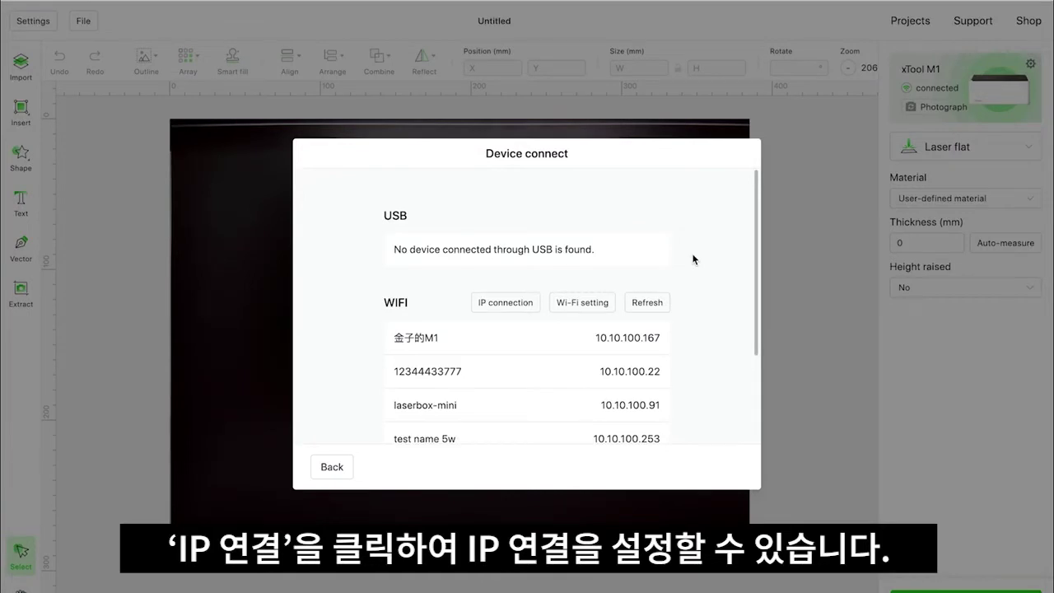
- Connect to the device through an IP connection using the address 10.10.101.122
{"action": "scroll", "coordinate": [694, 259], "scroll_direction": "down", "scroll_amount": 5}
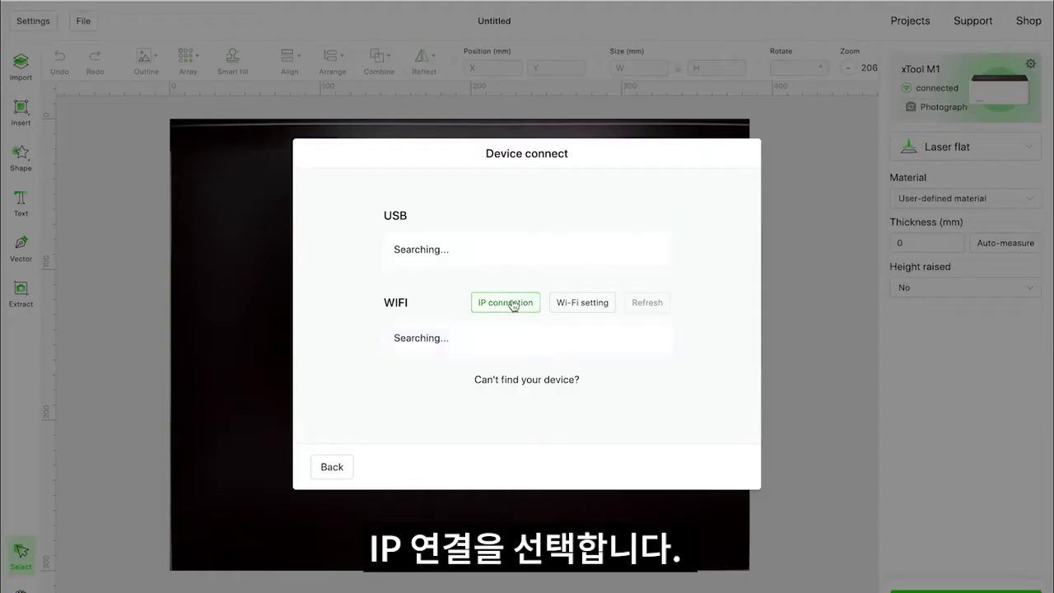
{"action": "left_click", "coordinate": [512, 304]}
{"action": "left_click", "coordinate": [511, 326]}
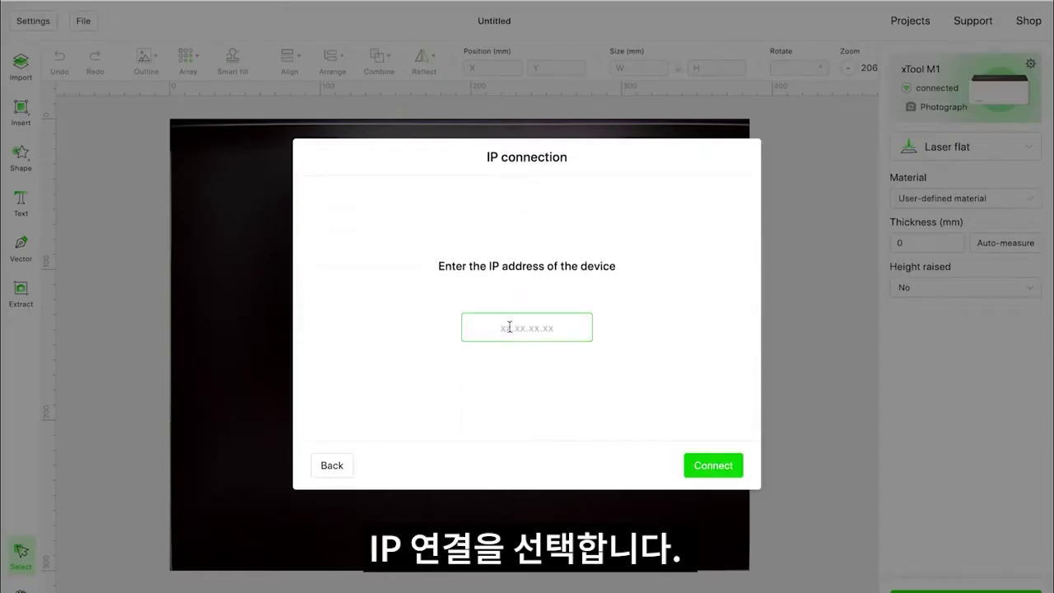
{"action": "type", "text": "10.10.101.122"}
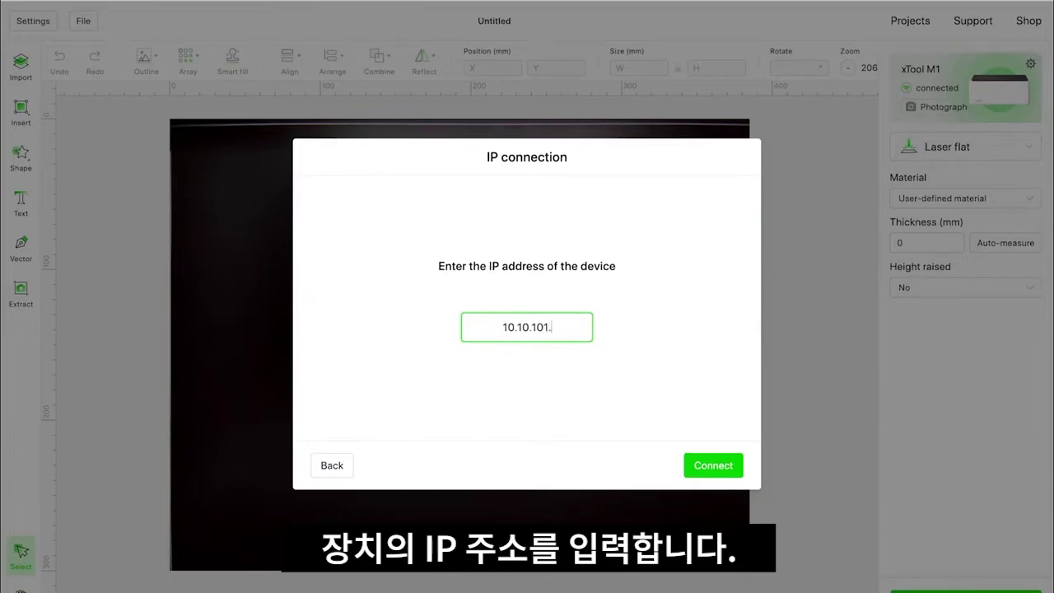
{"action": "left_click", "coordinate": [704, 476]}
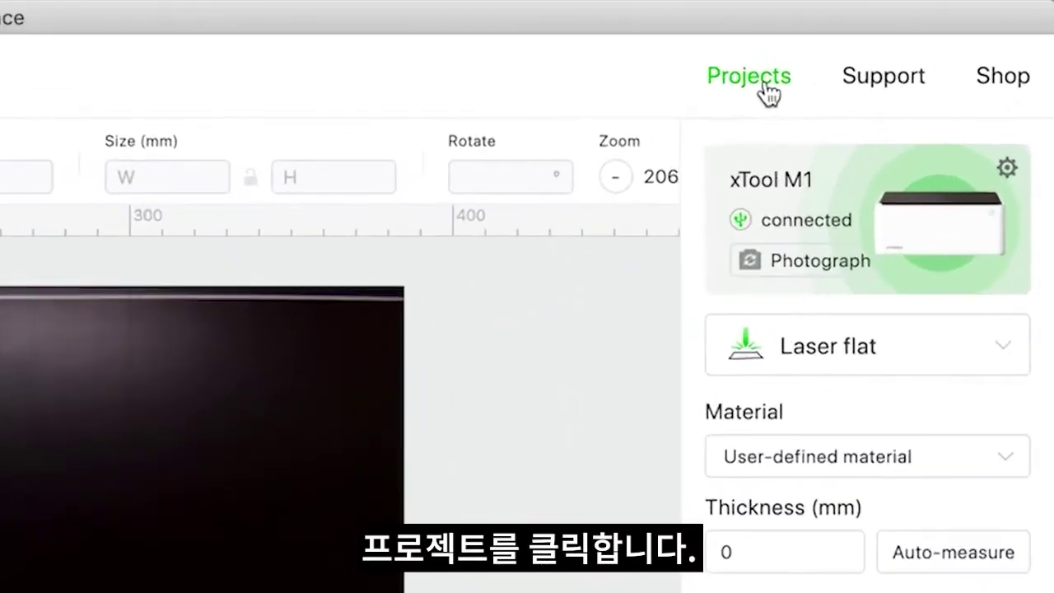
- Browse the sample projects in the Project center and start the Tiny Wooden Horse project in the editor
{"action": "left_click", "coordinate": [765, 80]}
{"action": "scroll", "coordinate": [823, 136], "scroll_direction": "down", "scroll_amount": 6}
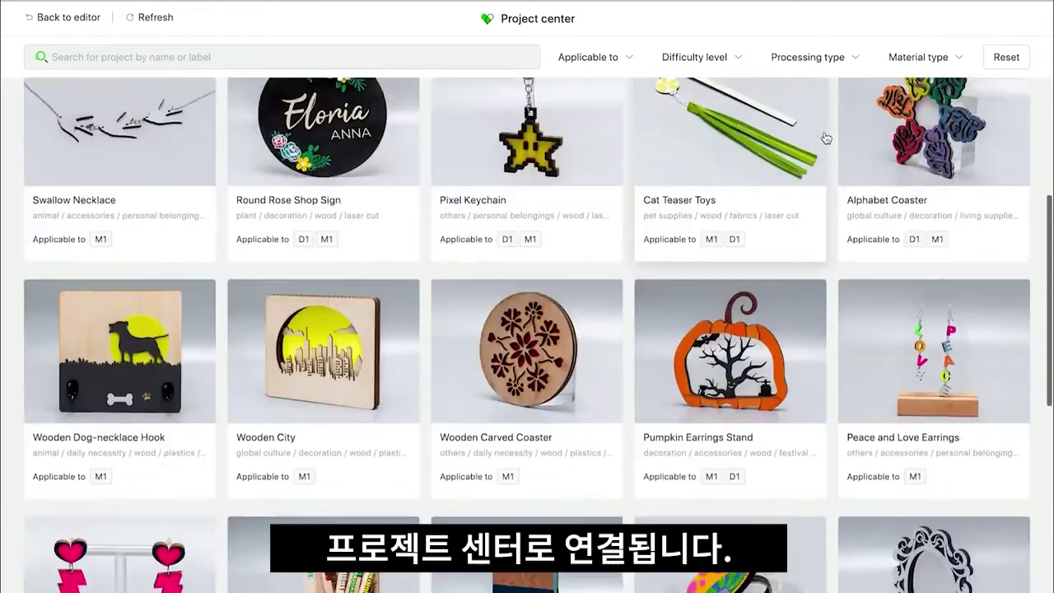
{"action": "scroll", "coordinate": [826, 139], "scroll_direction": "up", "scroll_amount": 6}
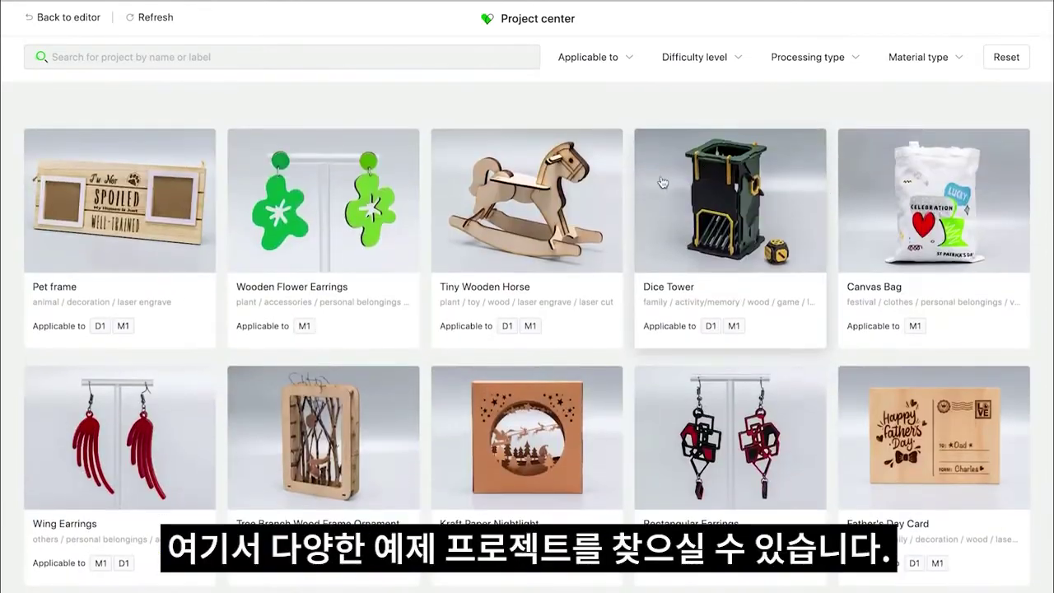
{"action": "left_click", "coordinate": [585, 238]}
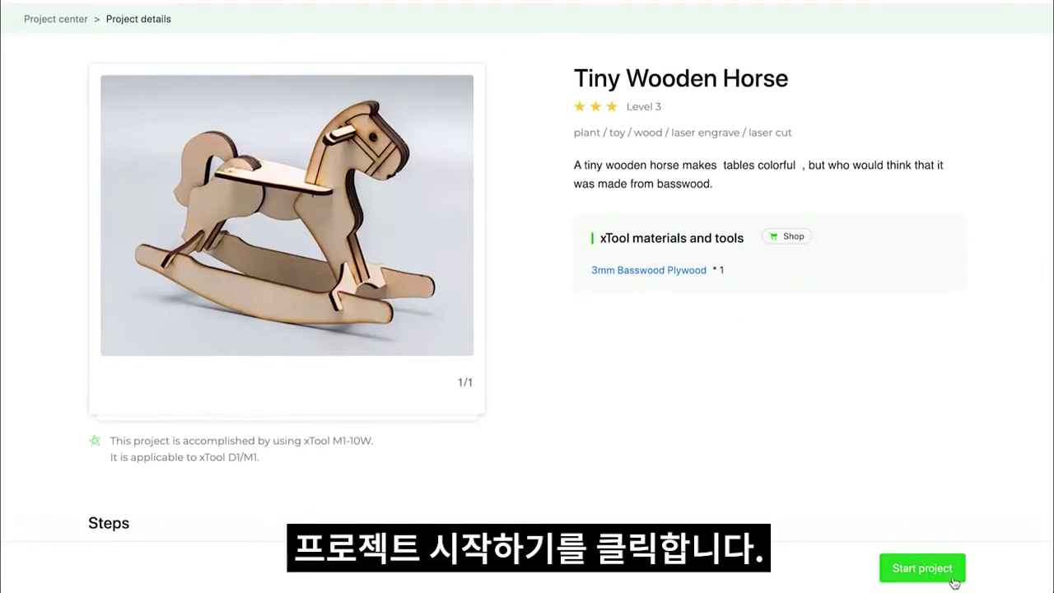
{"action": "left_click", "coordinate": [953, 579]}
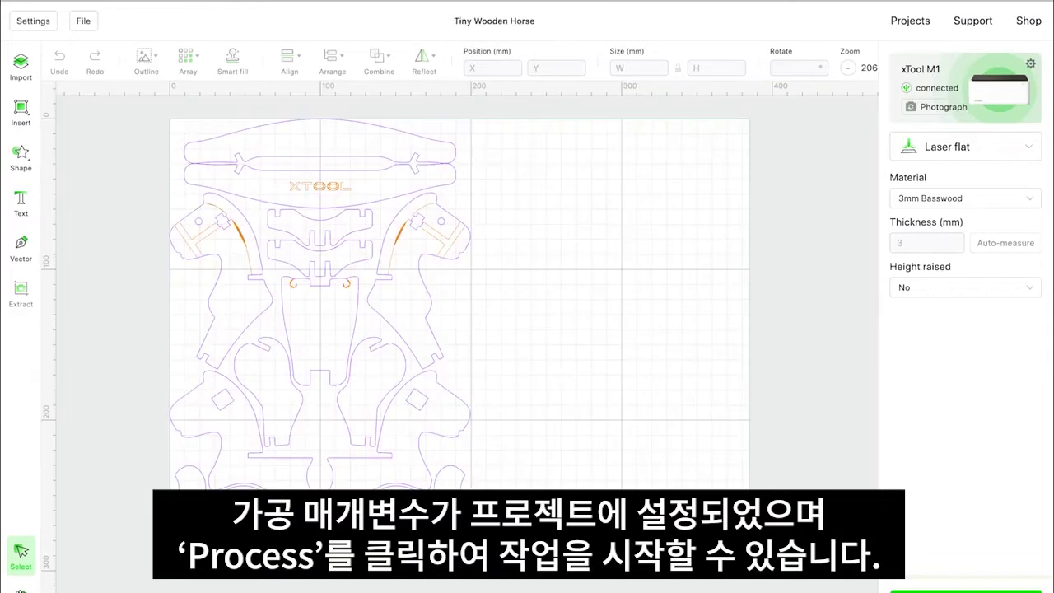
{"action": "left_click", "coordinate": [954, 580]}
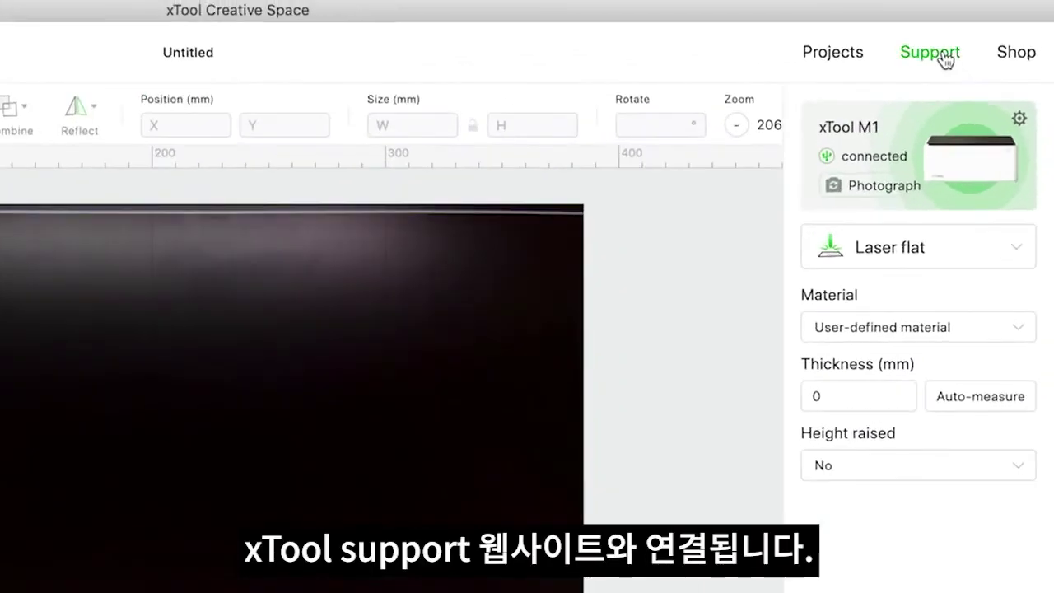
- View the xTool support website and look through the products in the xTool online store
{"action": "left_click", "coordinate": [944, 54]}
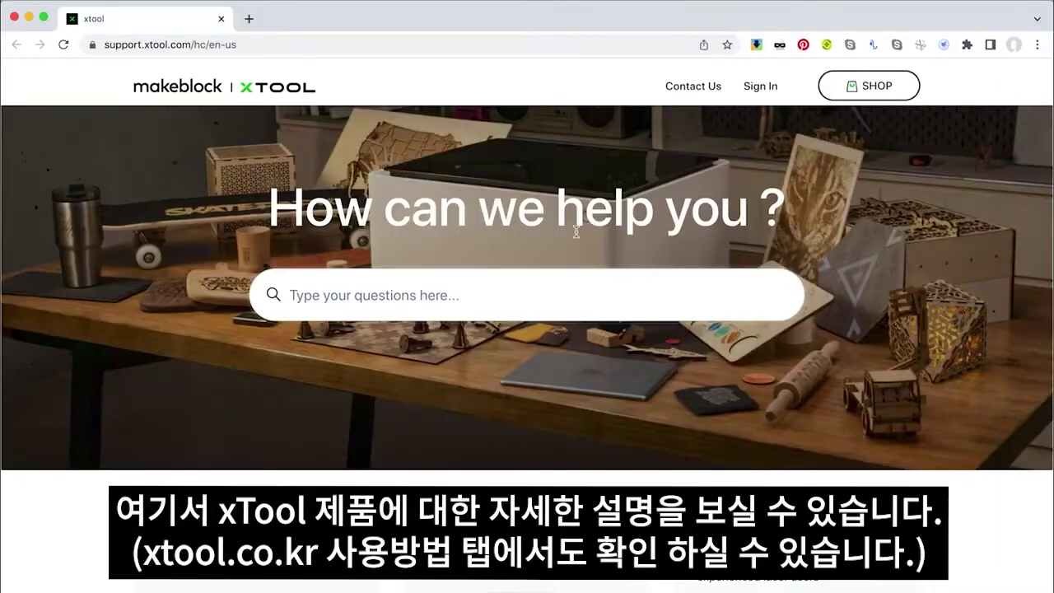
{"action": "scroll", "coordinate": [577, 232], "scroll_direction": "down", "scroll_amount": 5}
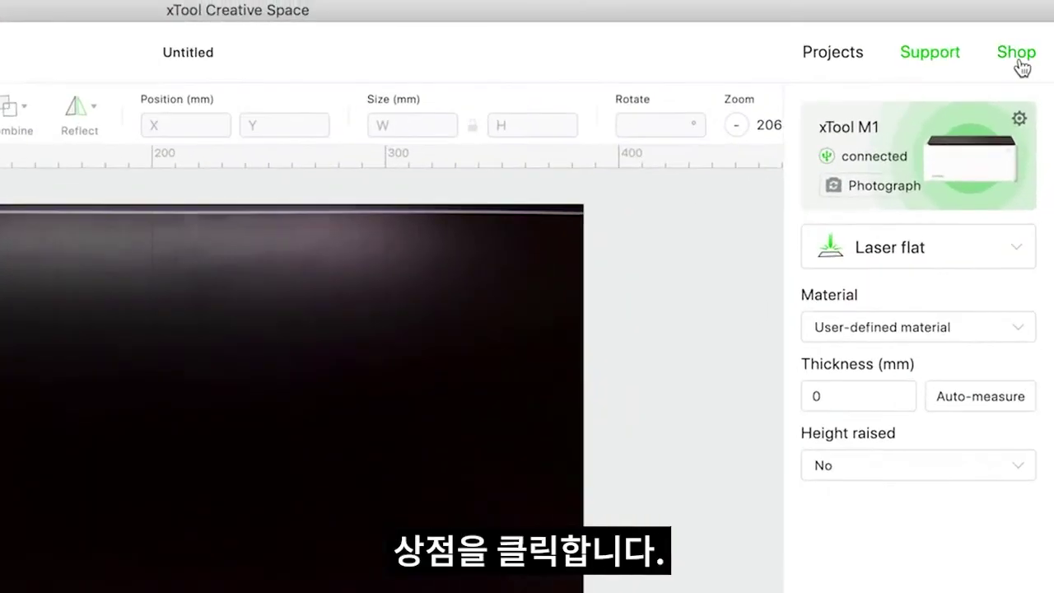
{"action": "left_click", "coordinate": [1018, 58]}
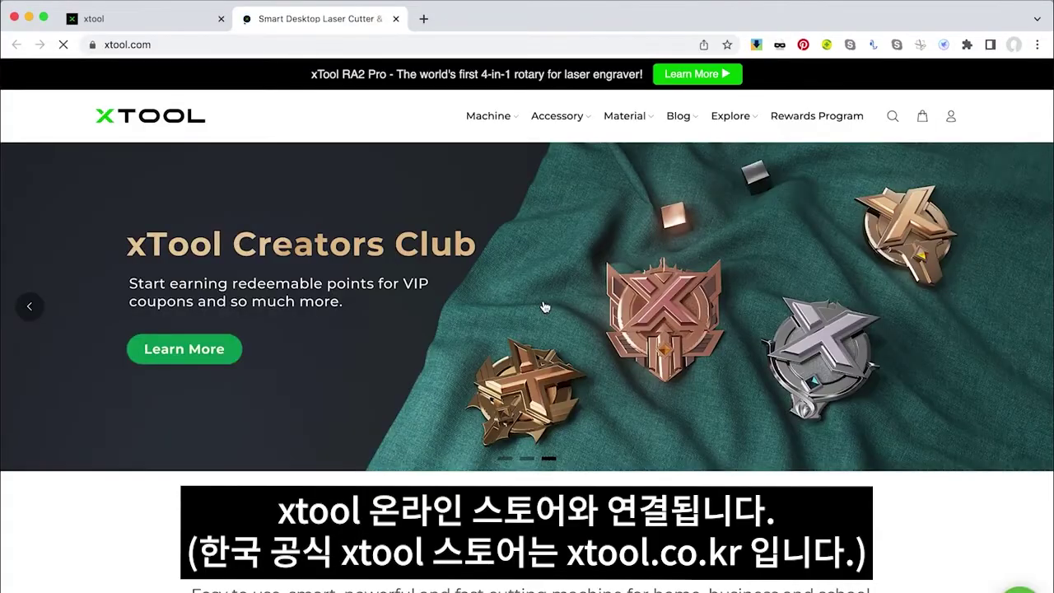
{"action": "scroll", "coordinate": [542, 306], "scroll_direction": "down", "scroll_amount": 3}
{"action": "scroll", "coordinate": [542, 306], "scroll_direction": "down", "scroll_amount": 4}
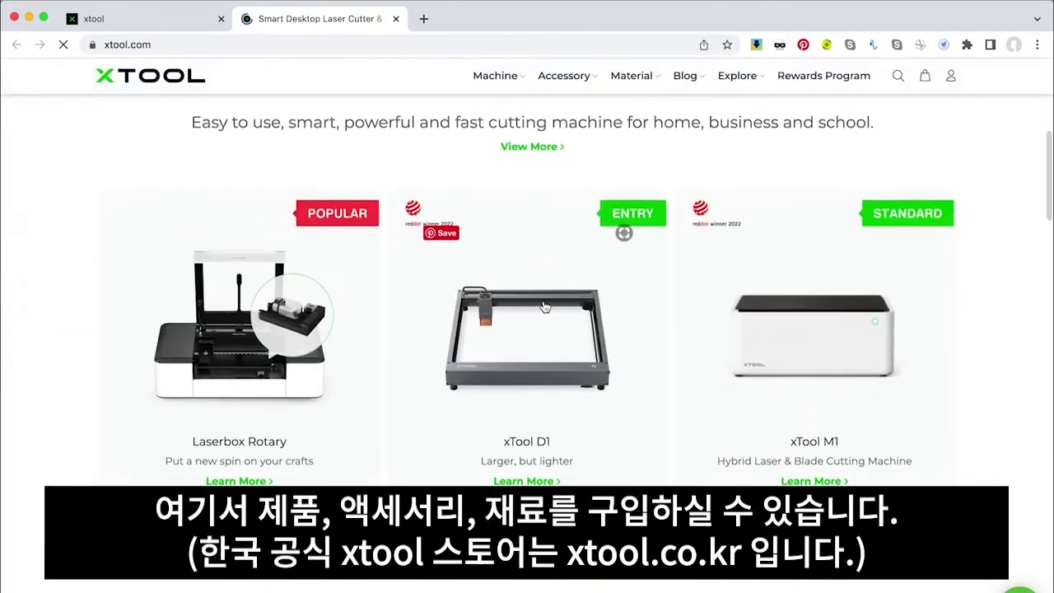
{"action": "scroll", "coordinate": [543, 307], "scroll_direction": "down", "scroll_amount": 7}
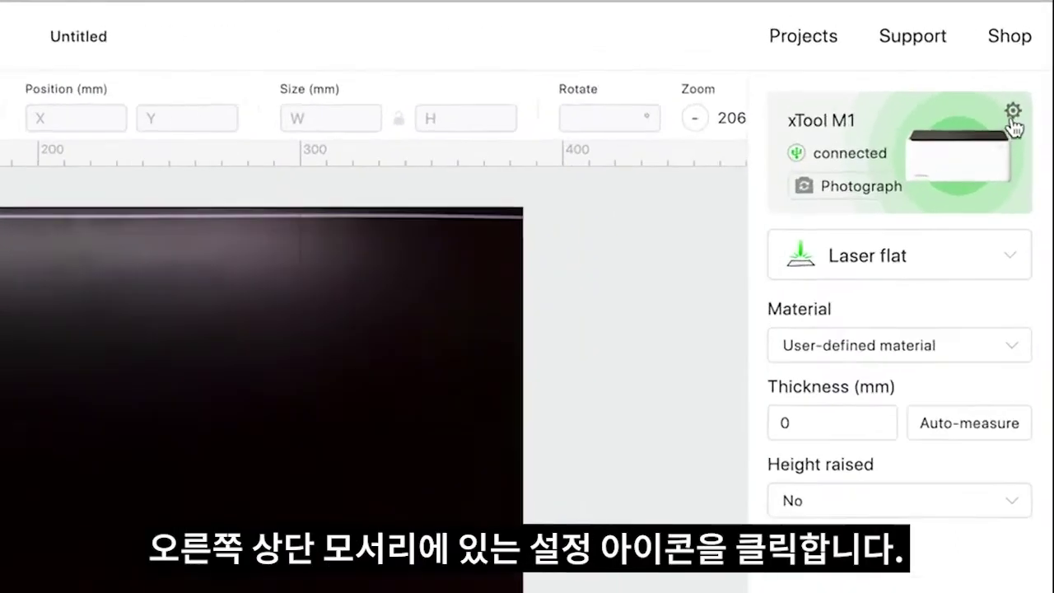
- Open the device settings of the connected xTool M1
{"action": "left_click", "coordinate": [1030, 65]}
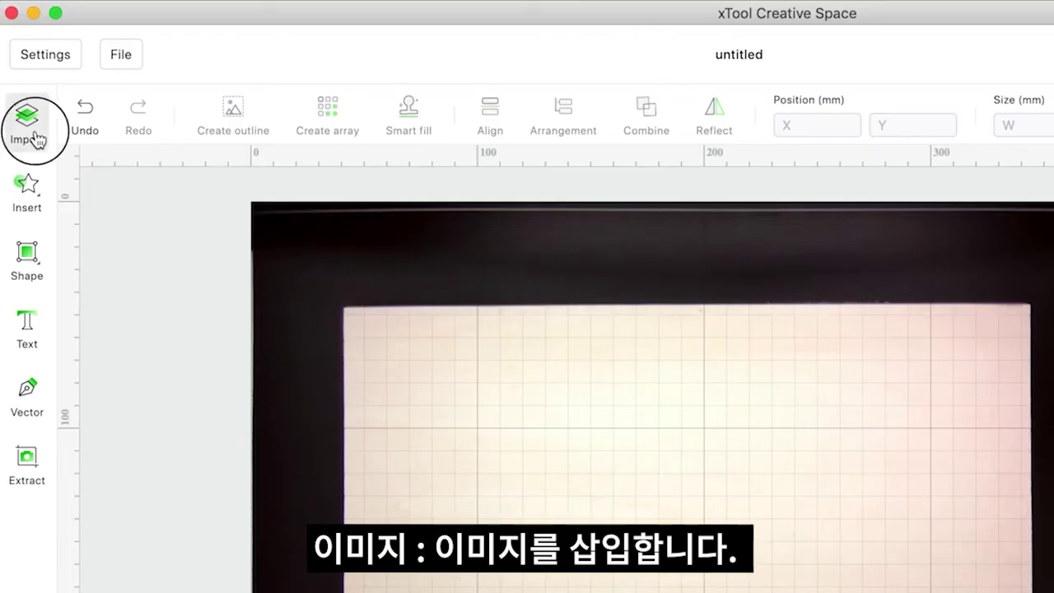
- Import the image rose.png from the Desktop onto the canvas and deselect it
{"action": "left_click", "coordinate": [23, 74]}
{"action": "left_click", "coordinate": [562, 107]}
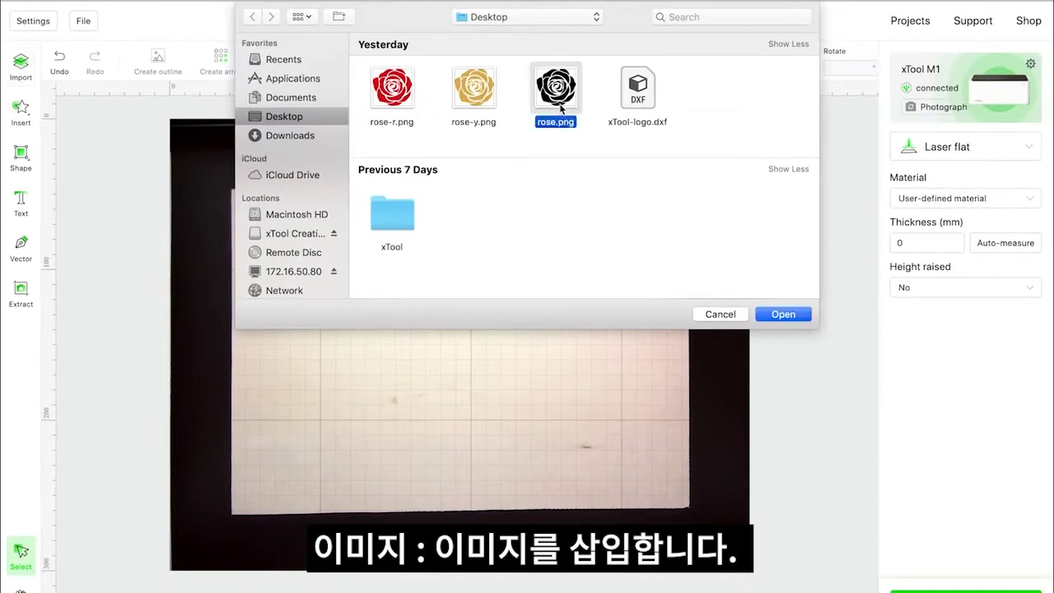
{"action": "left_click", "coordinate": [783, 314]}
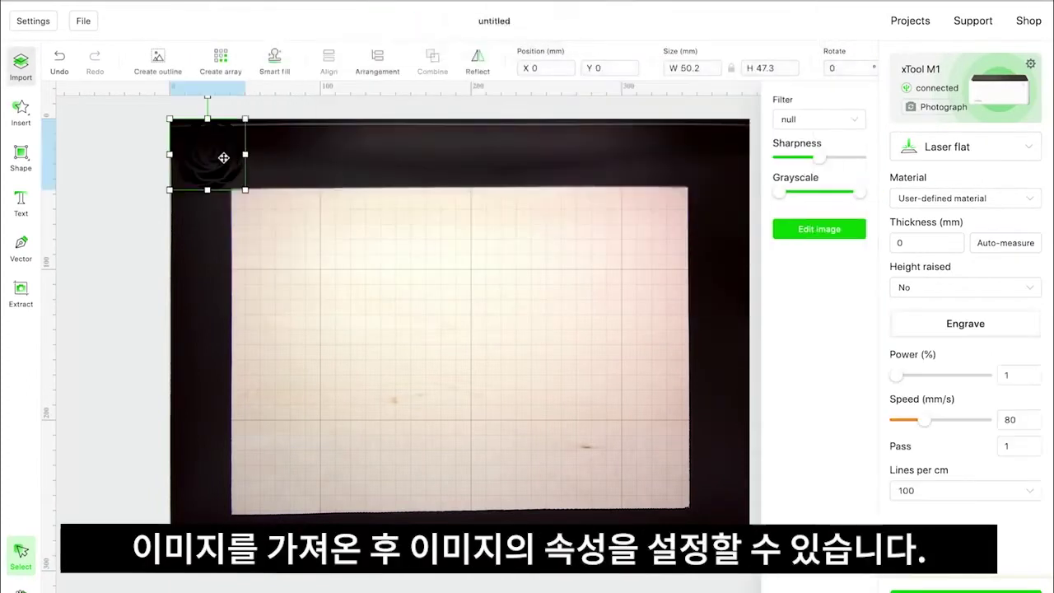
{"action": "left_click", "coordinate": [524, 361]}
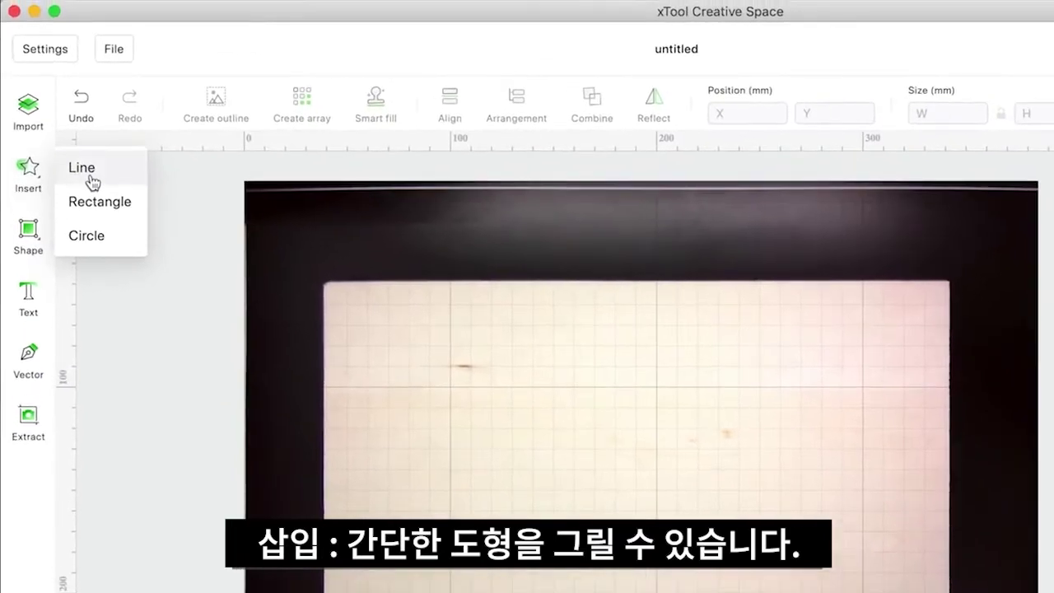
- Draw a nearly horizontal line about 80 mm long on the material's upper area and a rectangle about 31 by 26 mm below it
{"action": "left_click", "coordinate": [90, 181]}
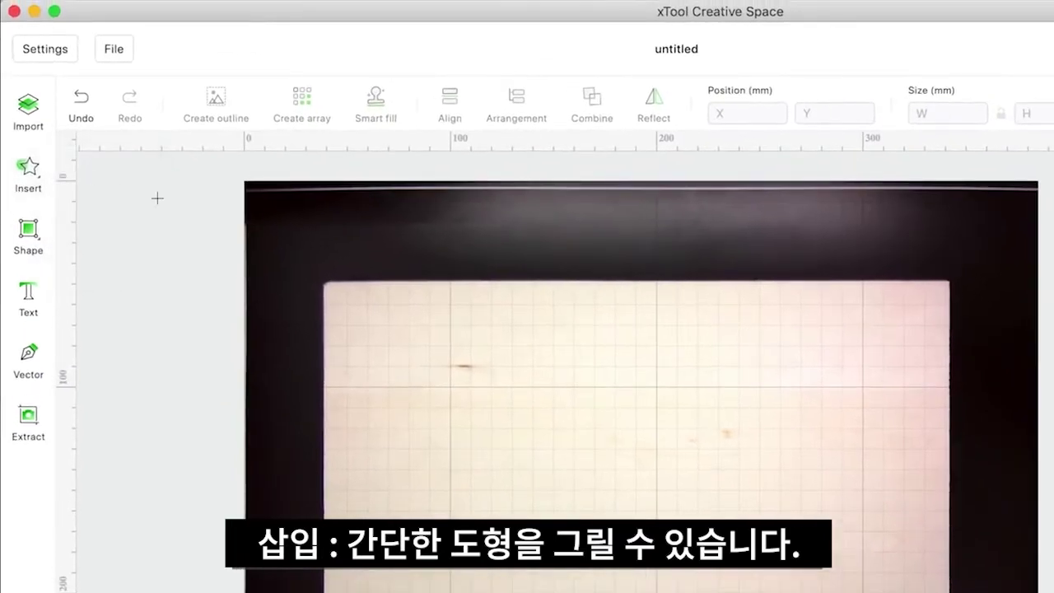
{"action": "left_click_drag", "start_coordinate": [392, 348], "coordinate": [561, 348]}
{"action": "left_click", "coordinate": [28, 173]}
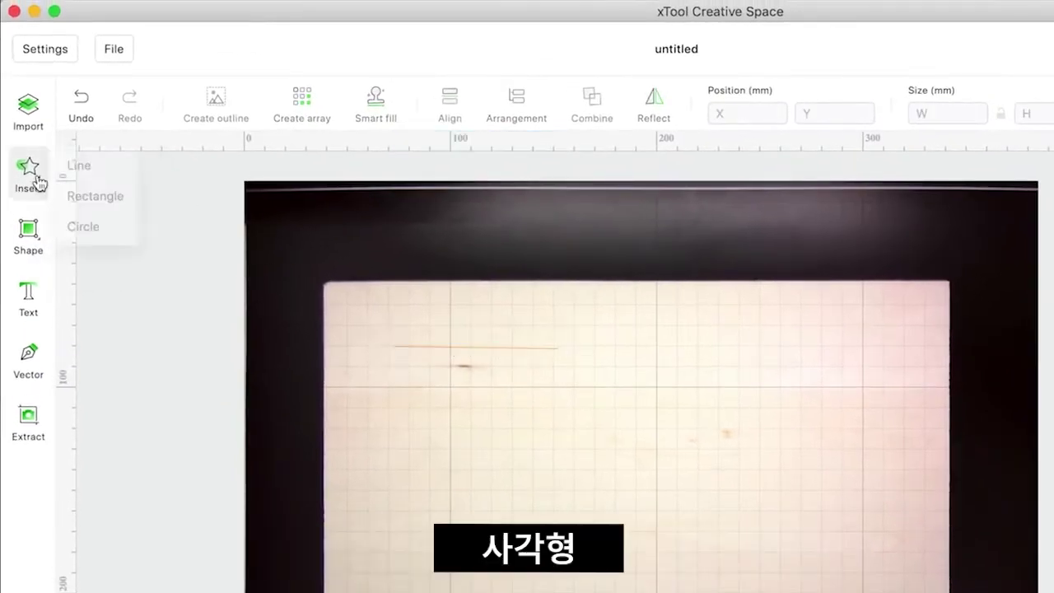
{"action": "left_click", "coordinate": [99, 201]}
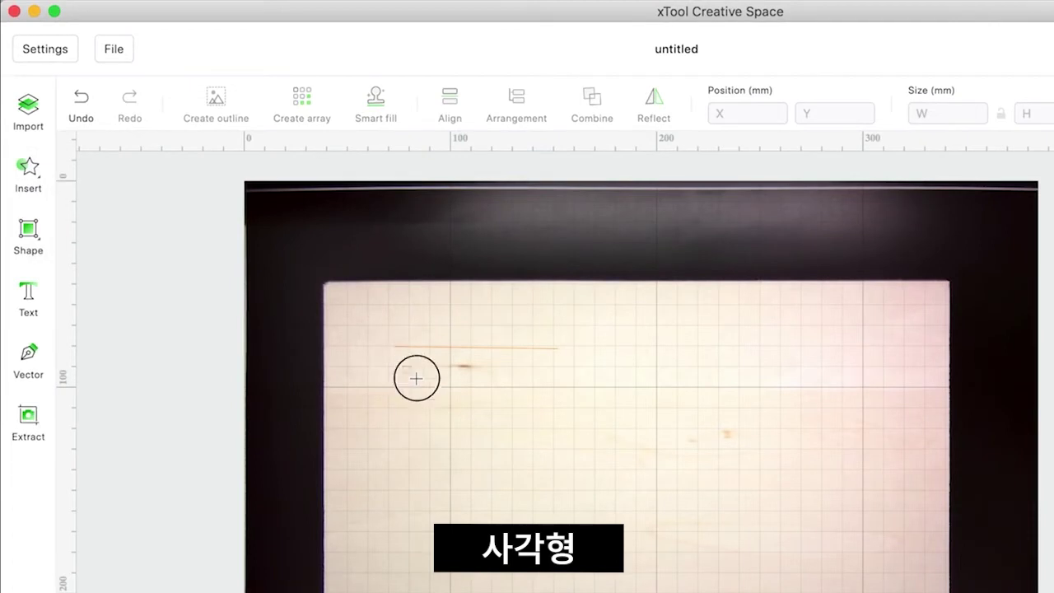
{"action": "left_click_drag", "start_coordinate": [402, 365], "coordinate": [466, 420]}
- Draw a circle about 35 mm in diameter below the rectangle
{"action": "left_click", "coordinate": [28, 173]}
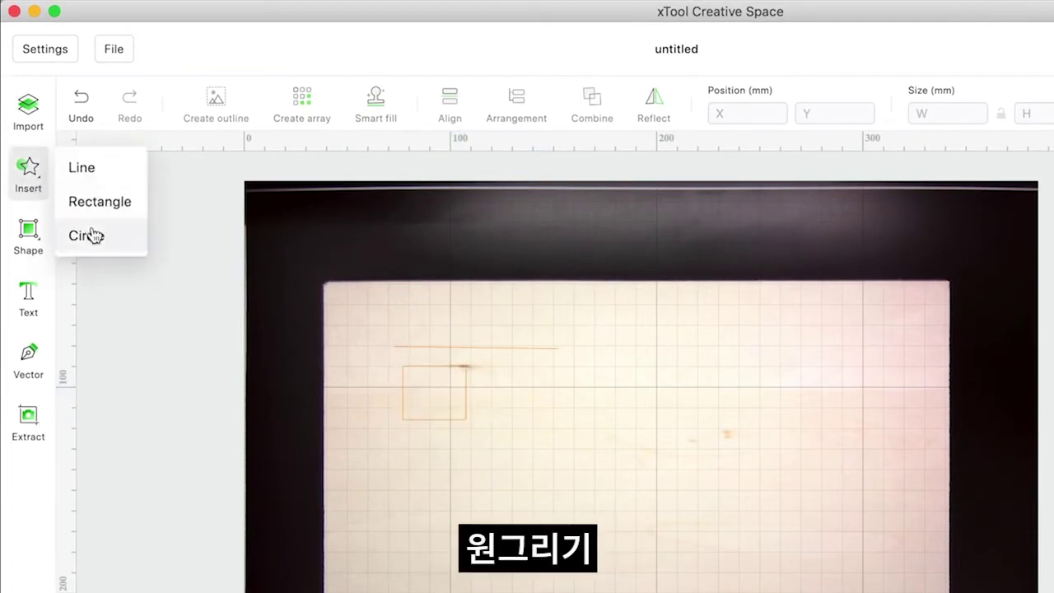
{"action": "left_click", "coordinate": [91, 235]}
{"action": "left_click_drag", "start_coordinate": [409, 442], "coordinate": [481, 515]}
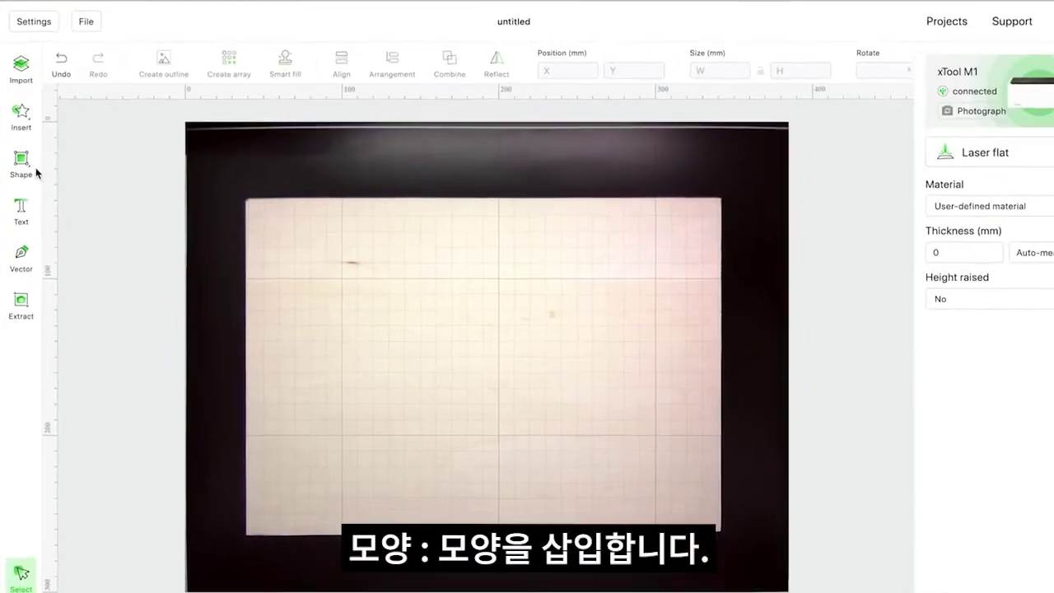
- Browse the shape library and insert the gear shape onto the canvas
{"action": "left_click", "coordinate": [33, 239]}
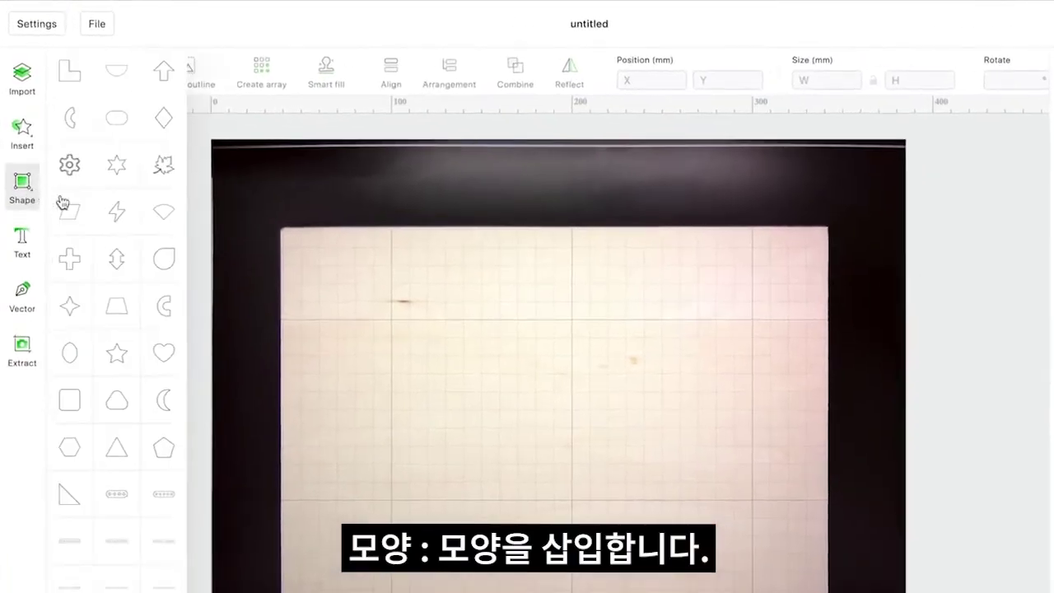
{"action": "scroll", "coordinate": [123, 218], "scroll_direction": "down", "scroll_amount": 10}
{"action": "scroll", "coordinate": [124, 218], "scroll_direction": "up", "scroll_amount": 10}
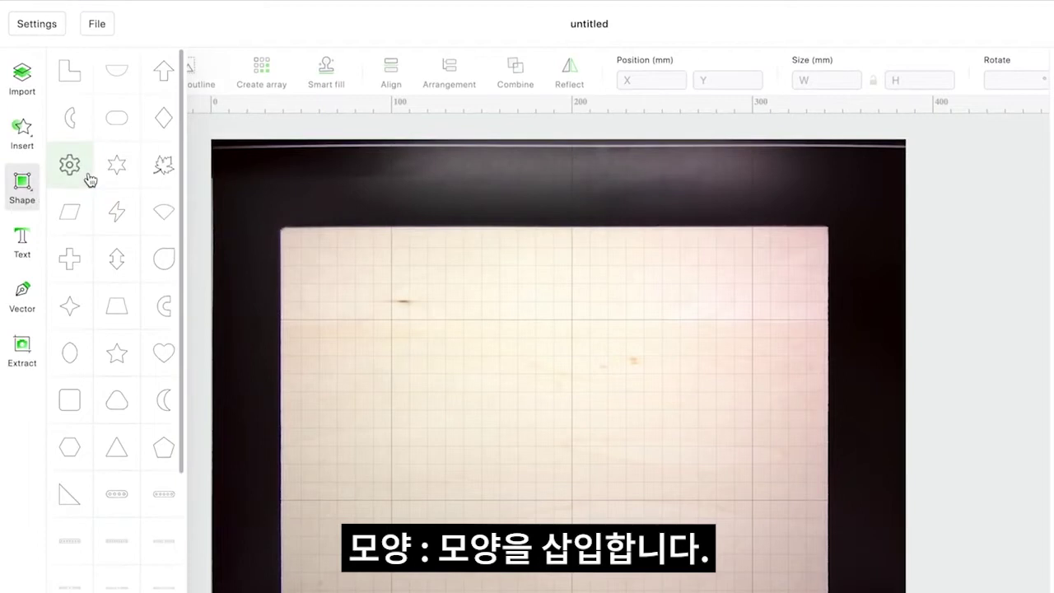
{"action": "left_click", "coordinate": [90, 181]}
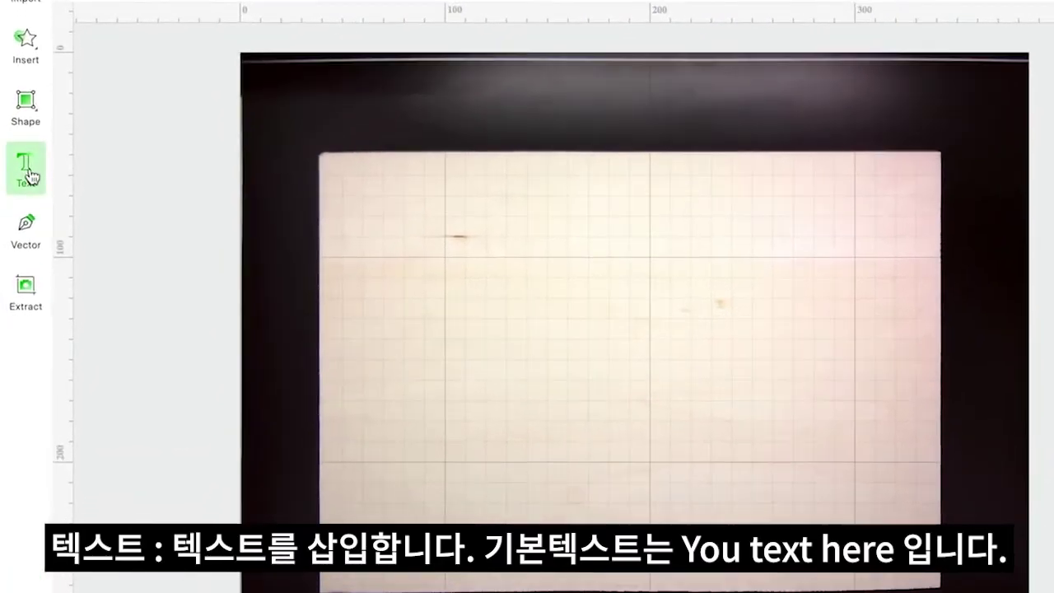
- Place a "Your text here" text object near the middle of the material and open its content for editing
{"action": "left_click", "coordinate": [28, 175]}
{"action": "left_click", "coordinate": [516, 293]}
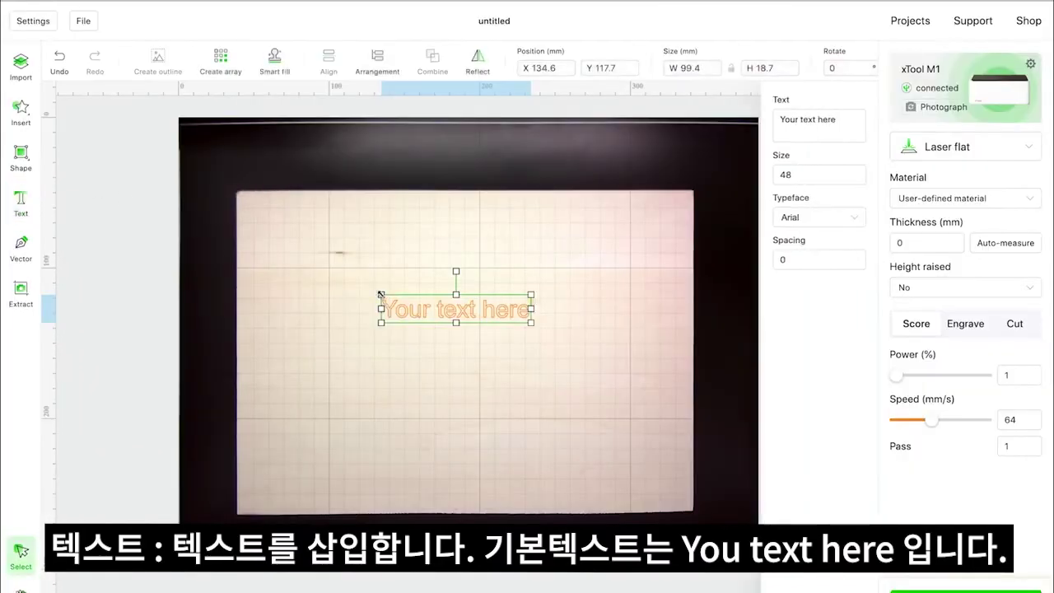
{"action": "left_click", "coordinate": [847, 130]}
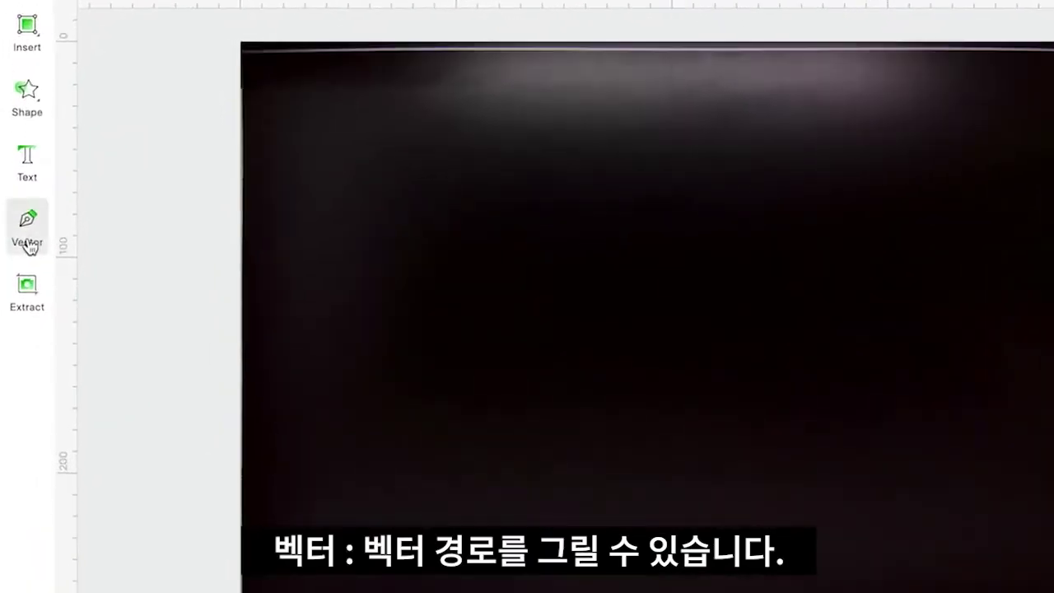
- Draw a closed downward-pointing vector triangle about 65 mm wide and 55 mm high on the canvas
{"action": "left_click", "coordinate": [29, 243]}
{"action": "left_click", "coordinate": [605, 275]}
{"action": "left_click", "coordinate": [535, 395]}
{"action": "left_click", "coordinate": [465, 276]}
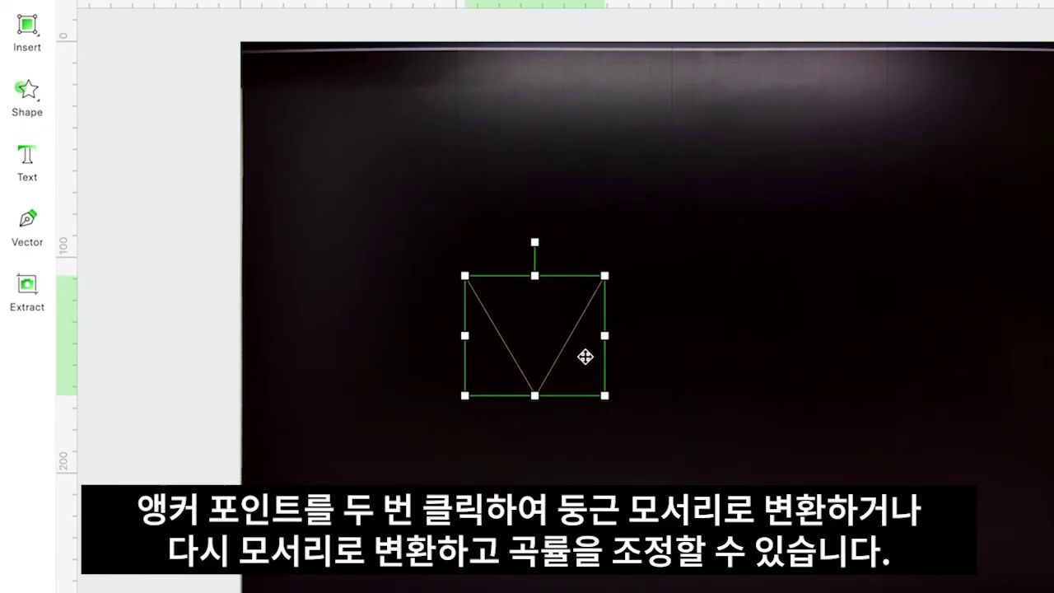
- Convert the triangle's lower anchor point into a rounded corner and adjust its curvature
{"action": "double_click", "coordinate": [582, 379]}
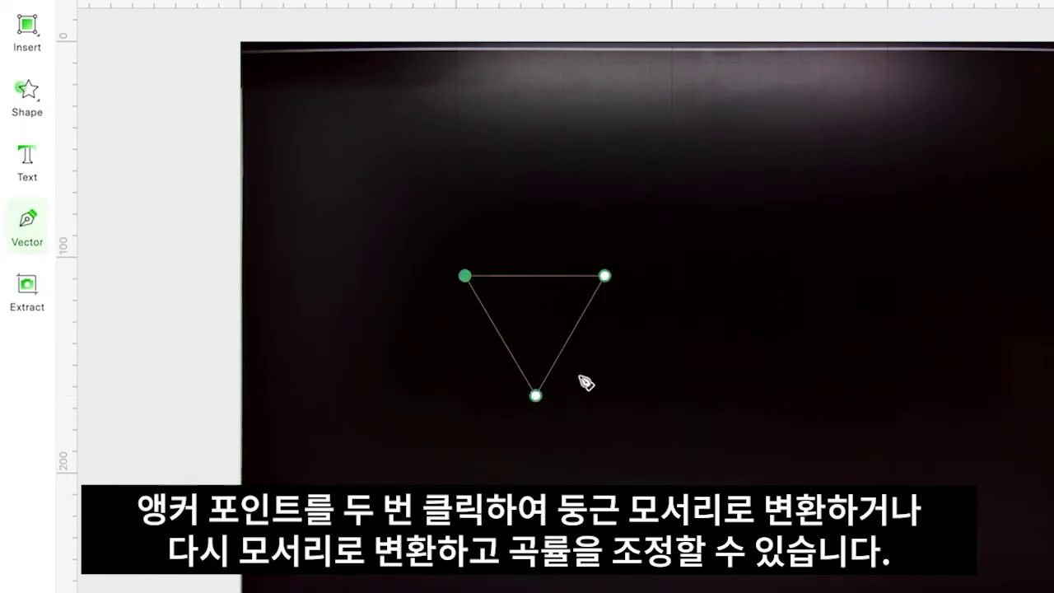
{"action": "double_click", "coordinate": [537, 397]}
{"action": "mouse_move", "coordinate": [574, 404]}
{"action": "left_mouse_down"}
{"action": "mouse_move", "coordinate": [572, 381]}
{"action": "mouse_move", "coordinate": [574, 404]}
{"action": "left_mouse_up"}
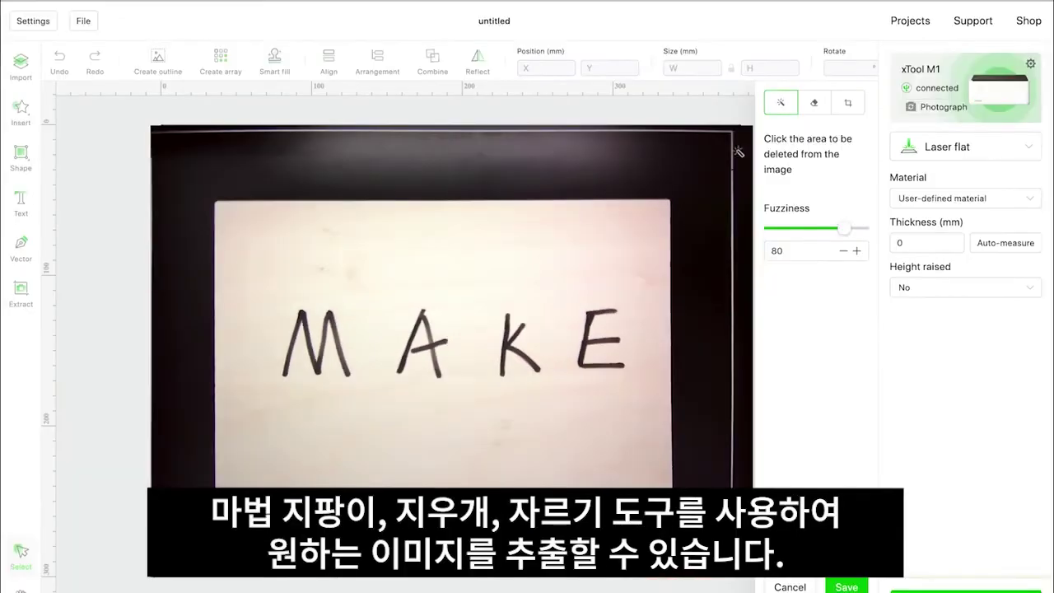
- Crop the captured image to the area around the handwritten MAKE and erase a short strip above the K
{"action": "left_click", "coordinate": [993, 28]}
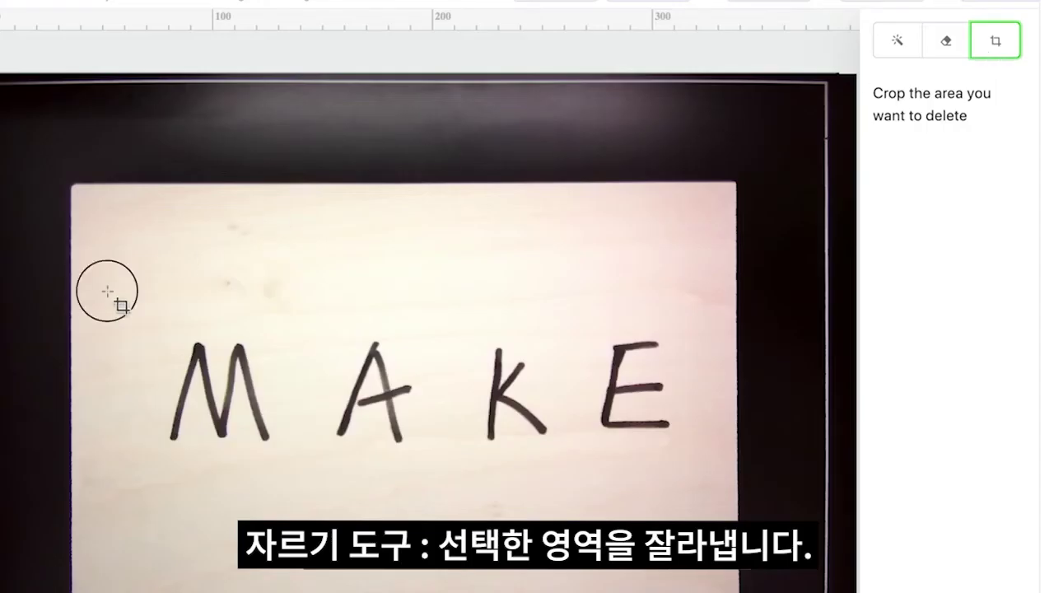
{"action": "mouse_move", "coordinate": [107, 291]}
{"action": "left_mouse_down"}
{"action": "mouse_move", "coordinate": [461, 376]}
{"action": "mouse_move", "coordinate": [709, 501]}
{"action": "left_mouse_up"}
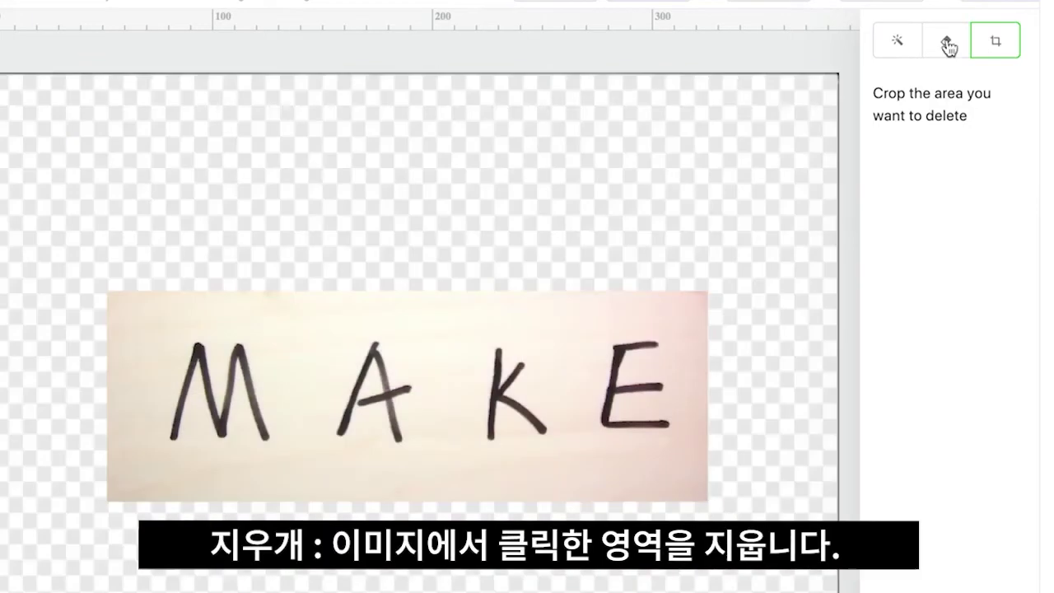
{"action": "left_click", "coordinate": [947, 43]}
{"action": "left_click_drag", "start_coordinate": [440, 318], "coordinate": [538, 319]}
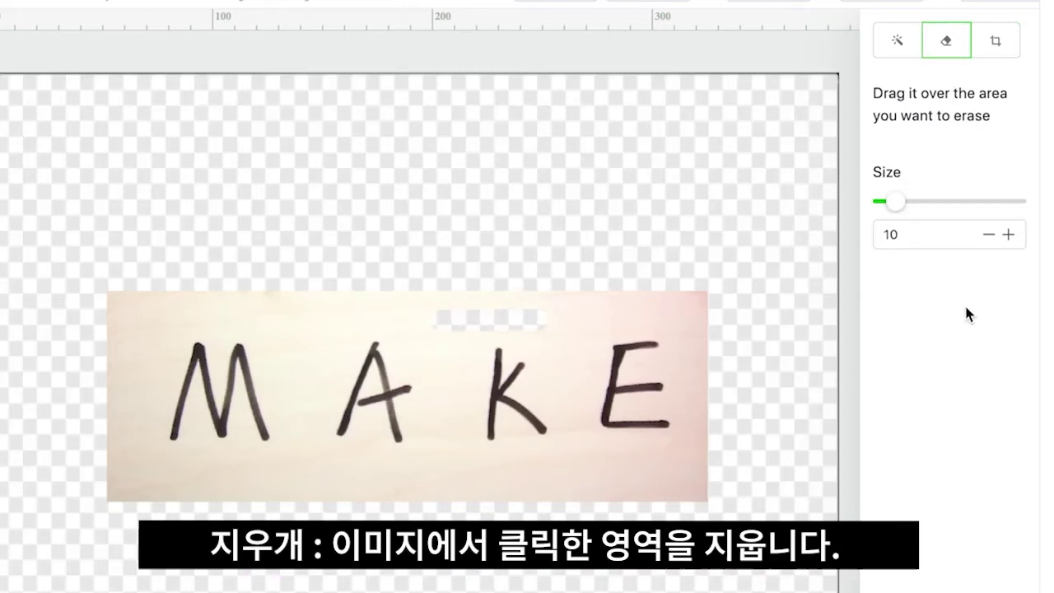
- Delete the background around the MAKE lettering with the magic wand and move the saved extraction down onto the material
{"action": "left_click", "coordinate": [906, 51]}
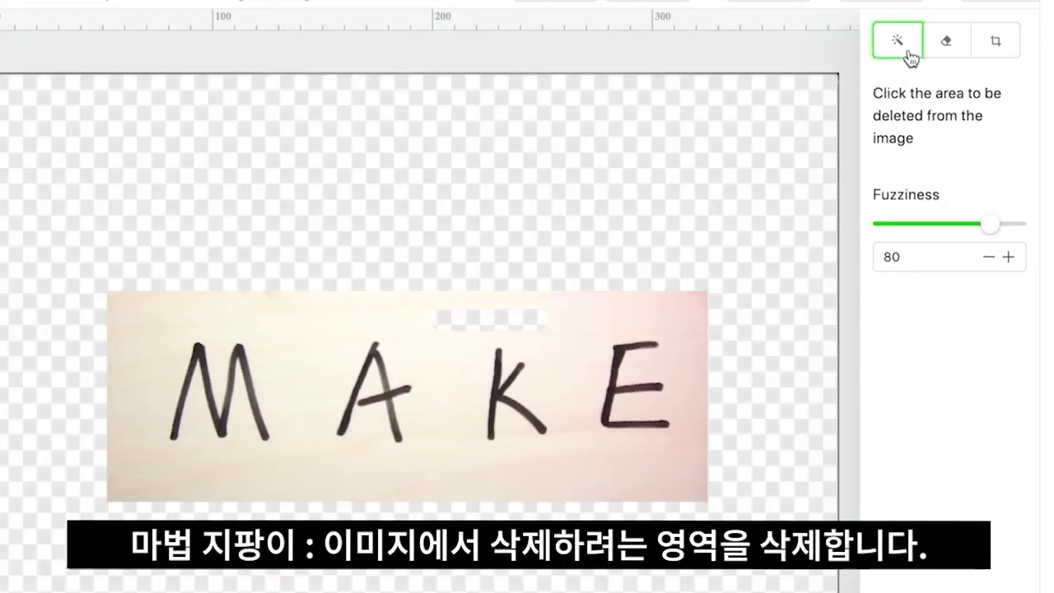
{"action": "left_click", "coordinate": [641, 306]}
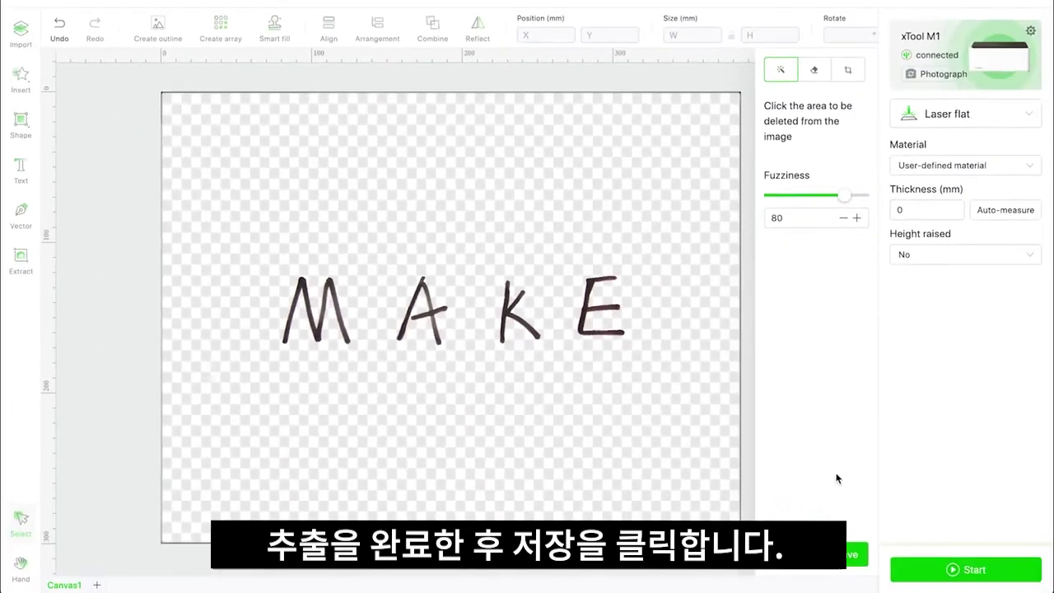
{"action": "left_click", "coordinate": [853, 557]}
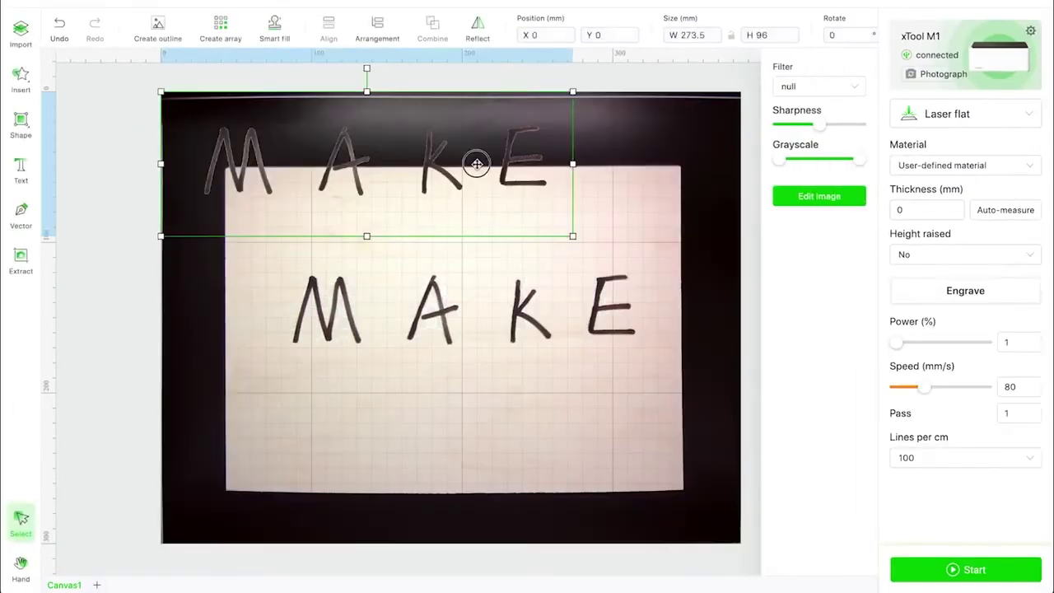
{"action": "left_click_drag", "start_coordinate": [475, 160], "coordinate": [557, 224]}
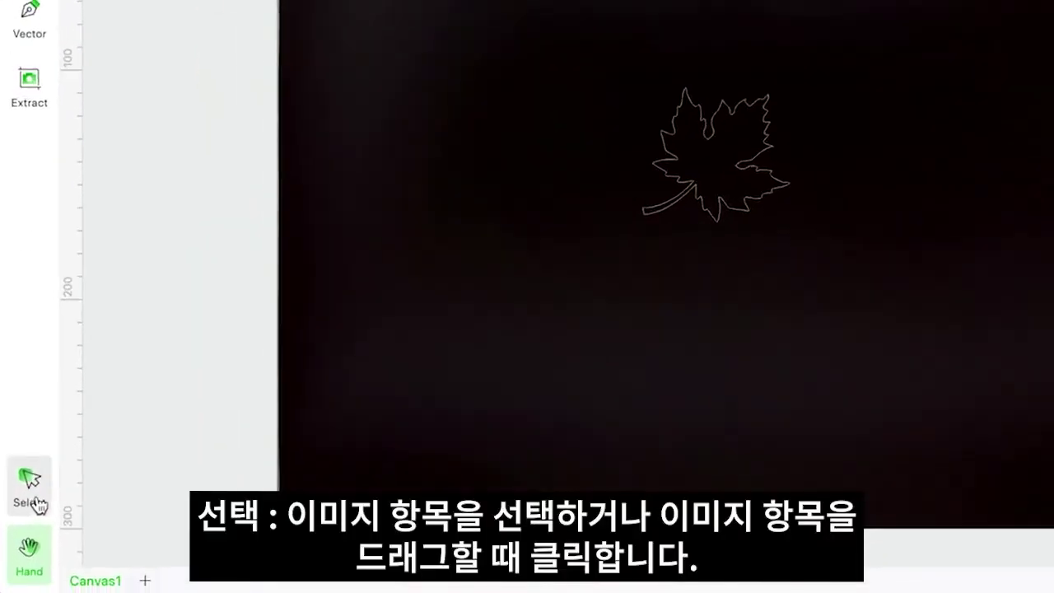
- Select the maple leaf and reposition it on the canvas
{"action": "left_click", "coordinate": [37, 504]}
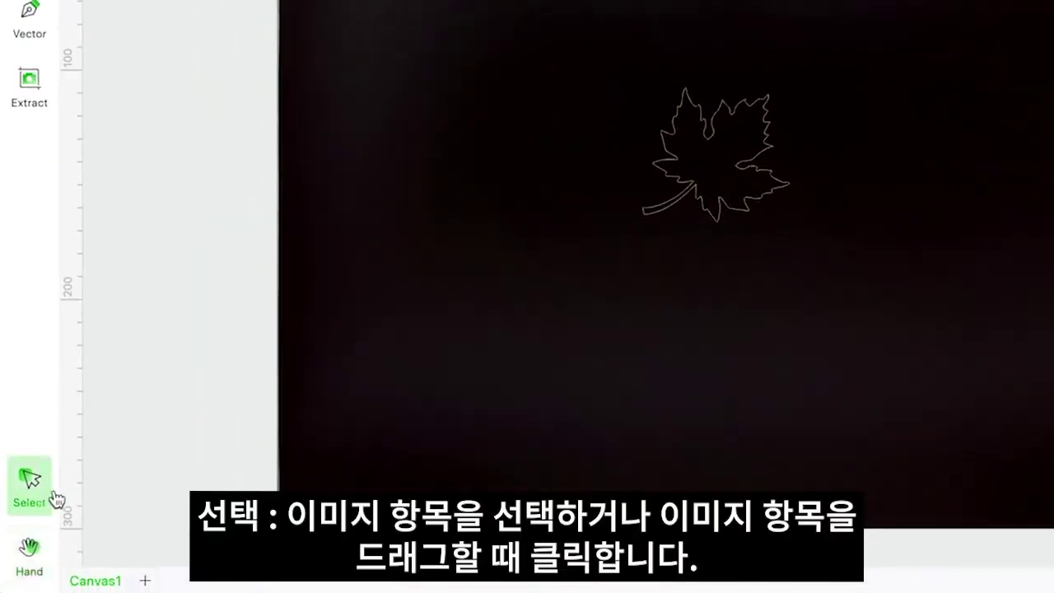
{"action": "left_click", "coordinate": [722, 129]}
{"action": "left_click_drag", "start_coordinate": [477, 290], "coordinate": [447, 303]}
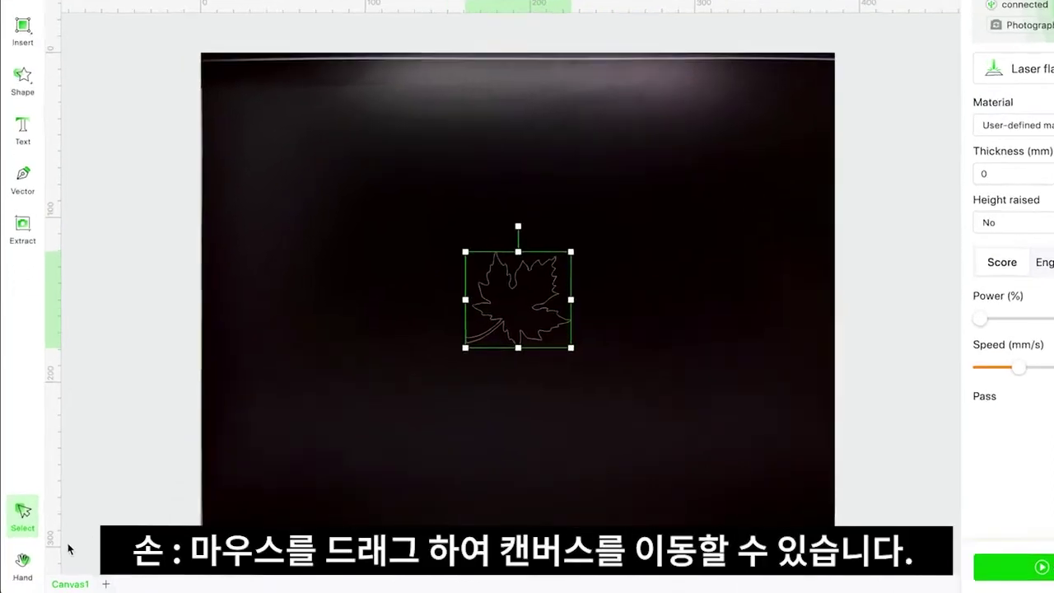
- Pan the canvas view with the Hand tool
{"action": "left_click", "coordinate": [25, 571]}
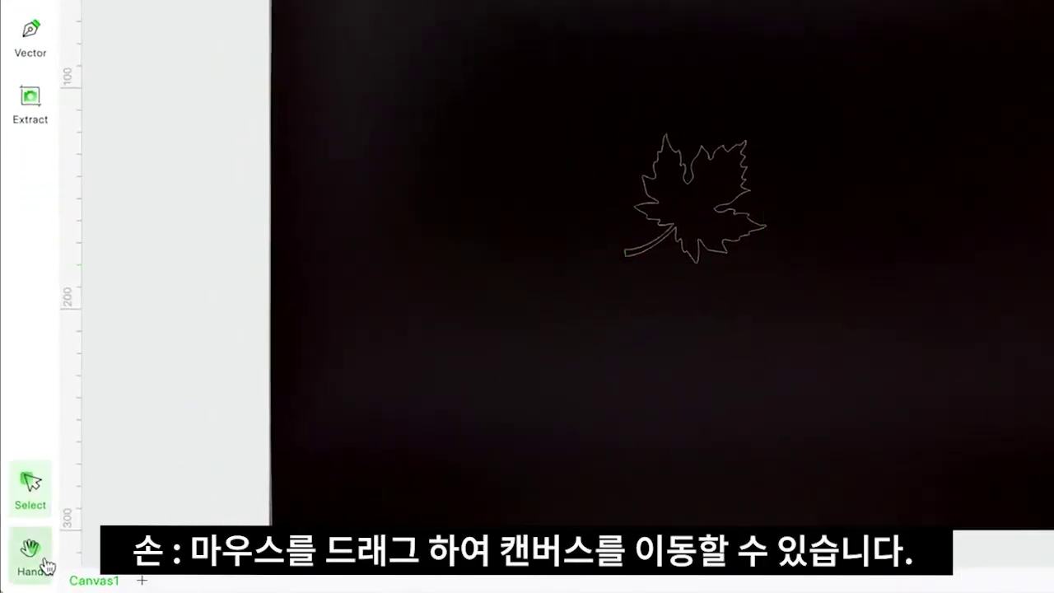
{"action": "mouse_move", "coordinate": [494, 250]}
{"action": "left_mouse_down"}
{"action": "mouse_move", "coordinate": [554, 250]}
{"action": "mouse_move", "coordinate": [492, 236]}
{"action": "left_mouse_up"}
{"action": "left_click_drag", "start_coordinate": [334, 350], "coordinate": [367, 356]}
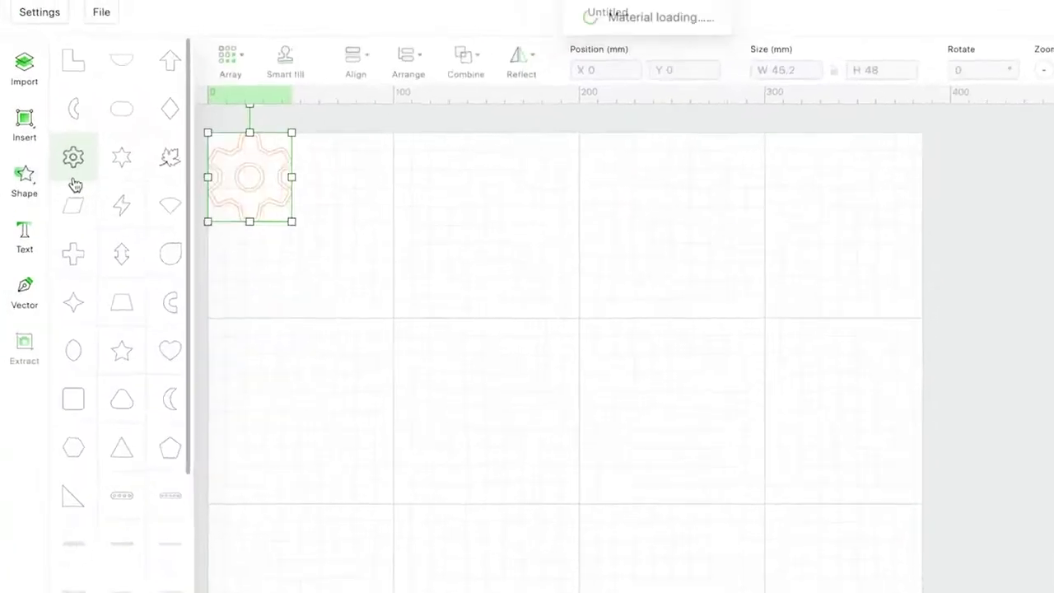
- Undo the insertion of the gear shape and redo it
{"action": "left_click", "coordinate": [276, 309]}
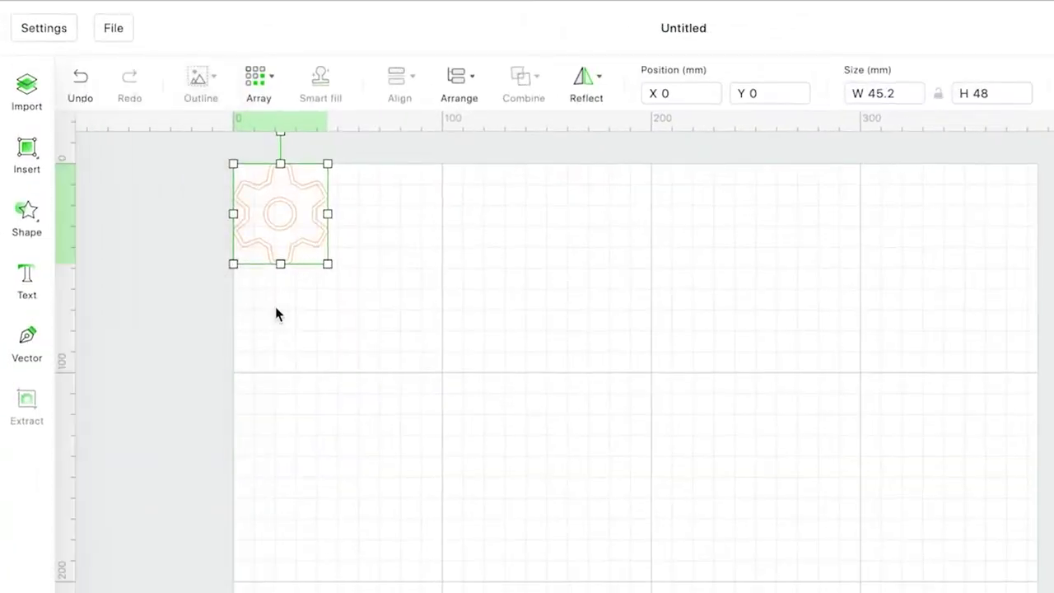
{"action": "left_click", "coordinate": [81, 78]}
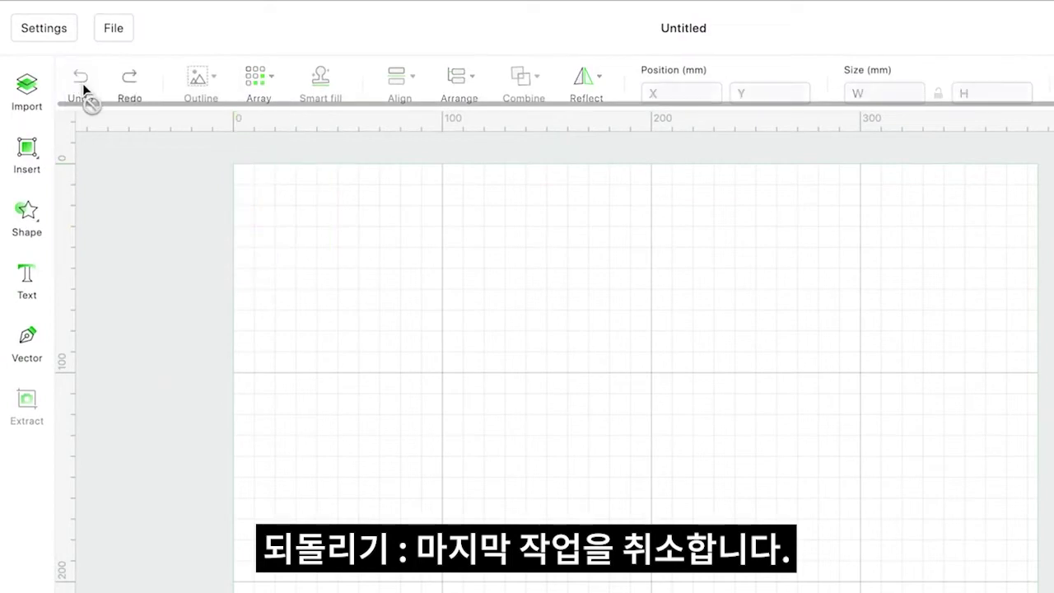
{"action": "left_click", "coordinate": [127, 92]}
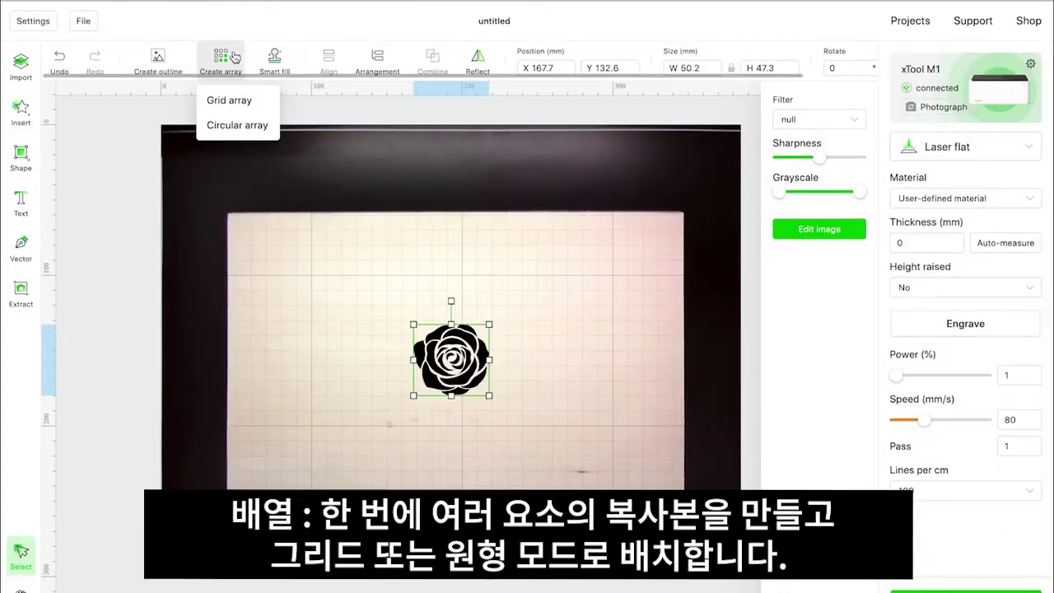
- Create a grid array of the selected rose image
{"action": "left_click", "coordinate": [246, 101]}
{"action": "left_click", "coordinate": [550, 296]}
{"action": "type", "text": "0"}
{"action": "left_click", "coordinate": [558, 385]}
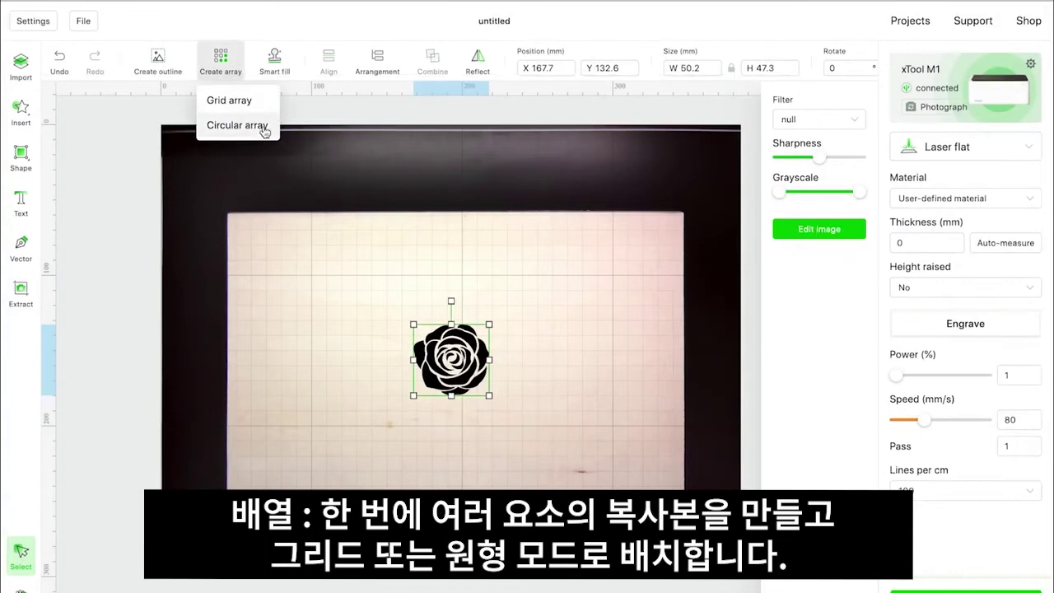
- Create a circular array of the rose image with x set to 130 and 6 copies, and deselect it
{"action": "left_click", "coordinate": [259, 127]}
{"action": "double_click", "coordinate": [440, 260]}
{"action": "type", "text": "130"}
{"action": "double_click", "coordinate": [572, 356]}
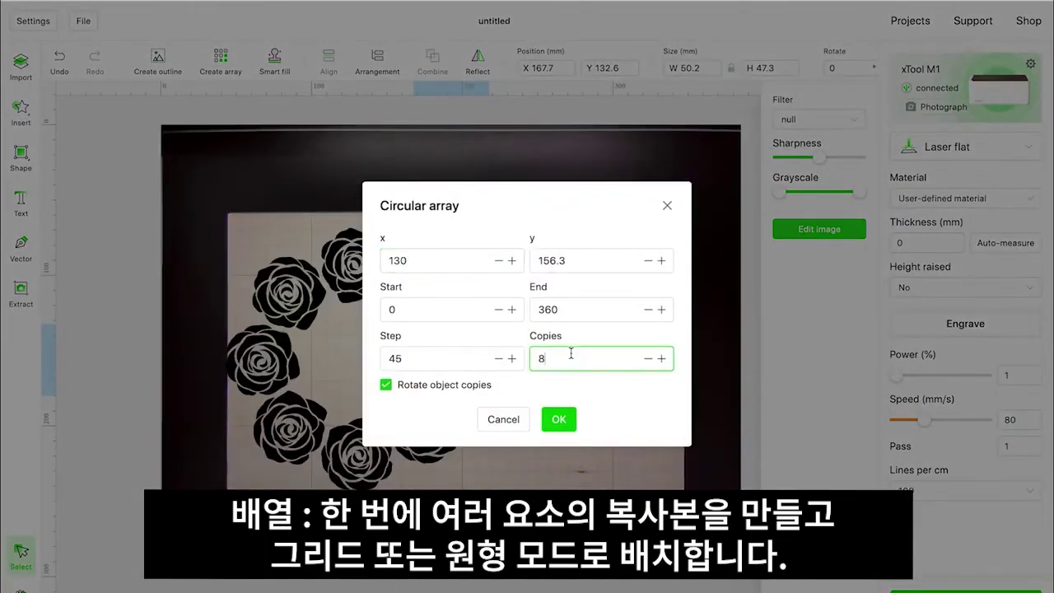
{"action": "type", "text": "6"}
{"action": "left_click", "coordinate": [560, 419]}
{"action": "key", "text": "Escape"}
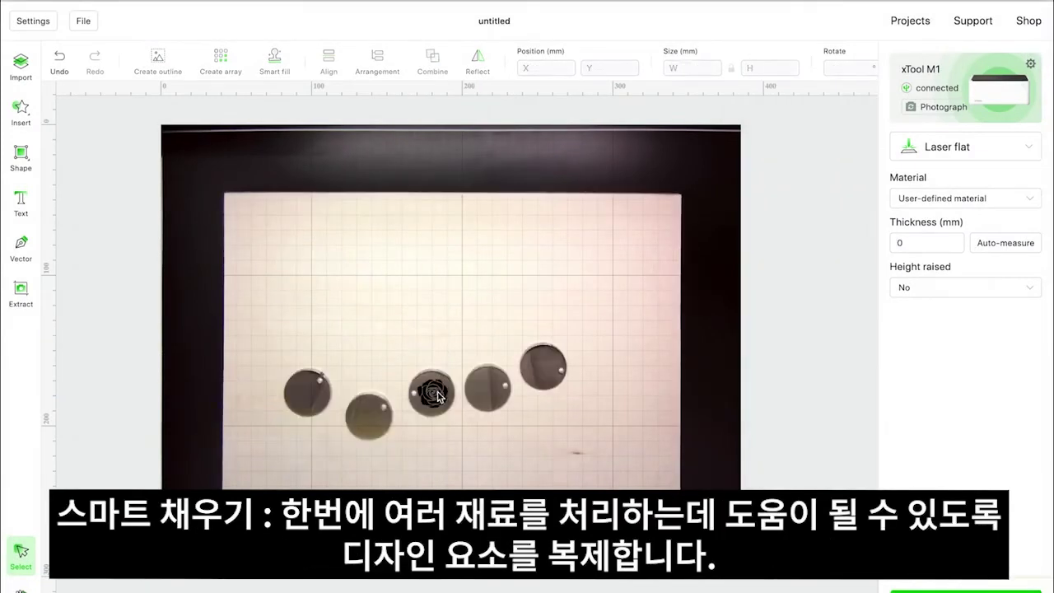
- Select the small rose on the middle disc and replicate it on the other discs with Smart fill
{"action": "left_click", "coordinate": [439, 397]}
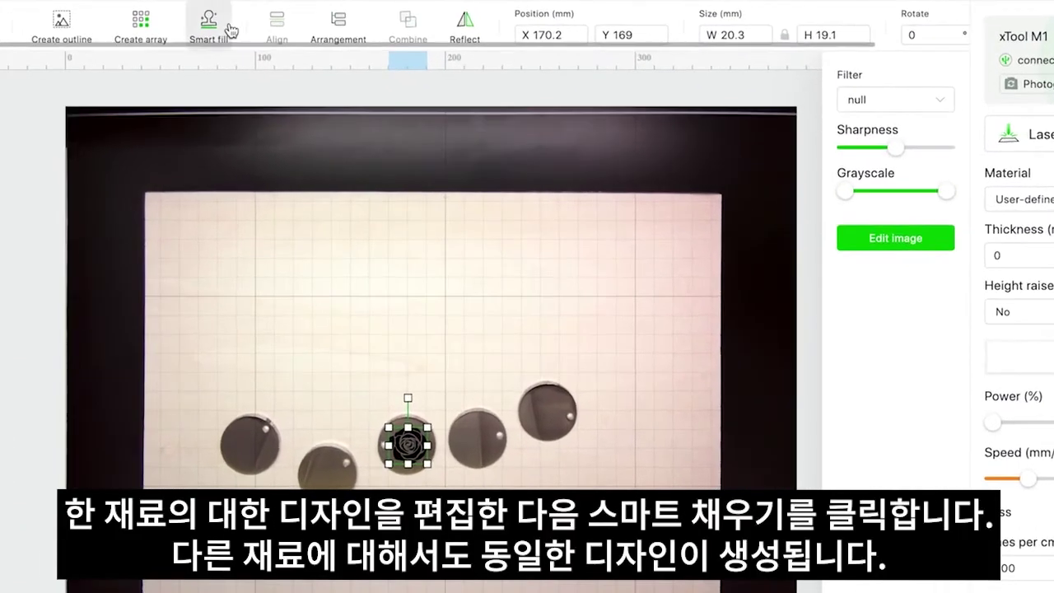
{"action": "left_click", "coordinate": [228, 28]}
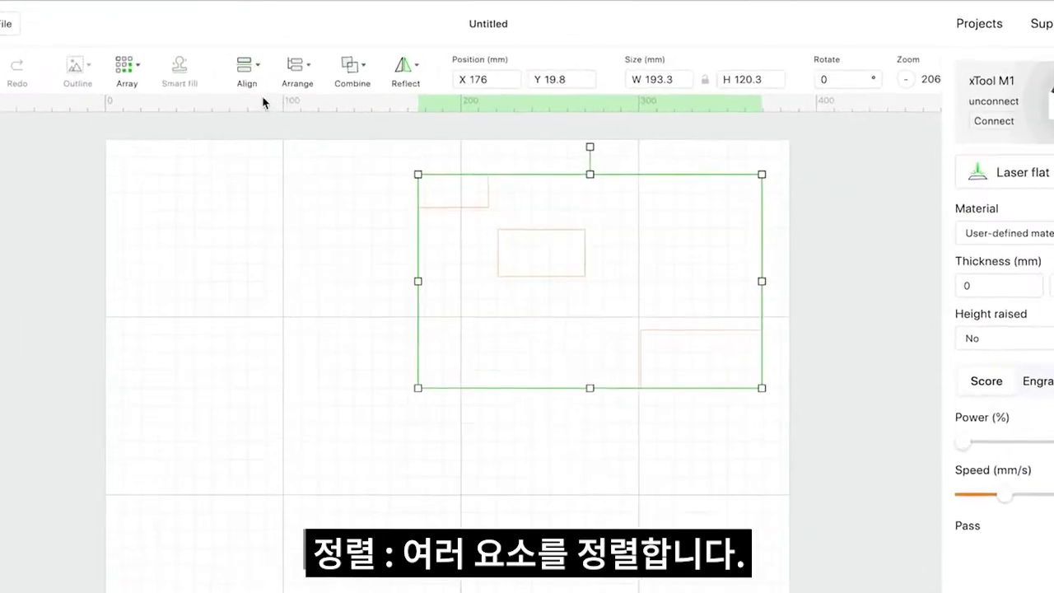
- Try left, horizontal center and right alignment in turn on the three selected rectangles
{"action": "left_click", "coordinate": [252, 86]}
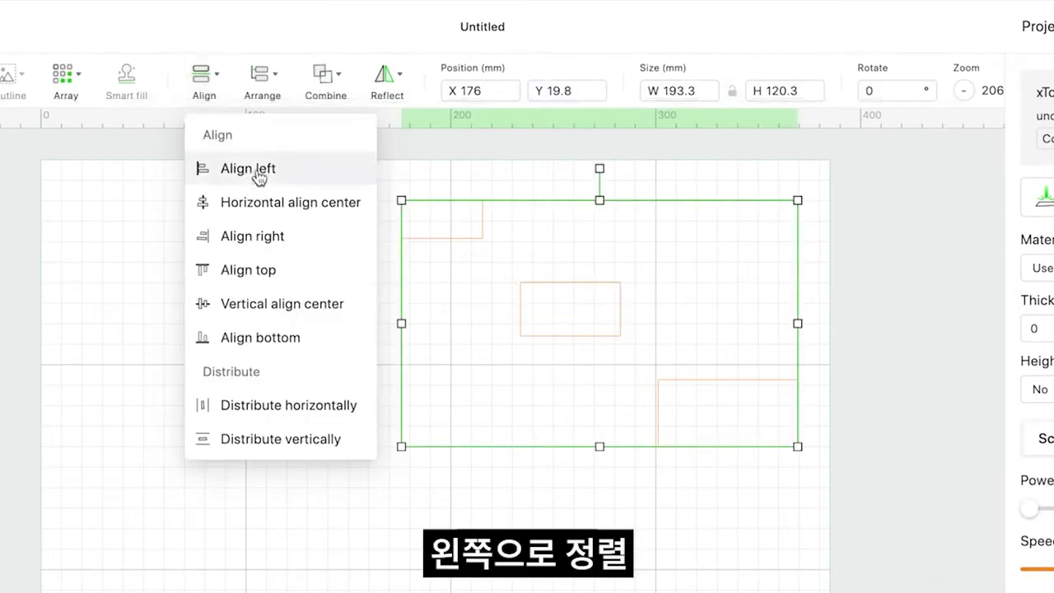
{"action": "left_click", "coordinate": [259, 172]}
{"action": "left_click", "coordinate": [233, 400]}
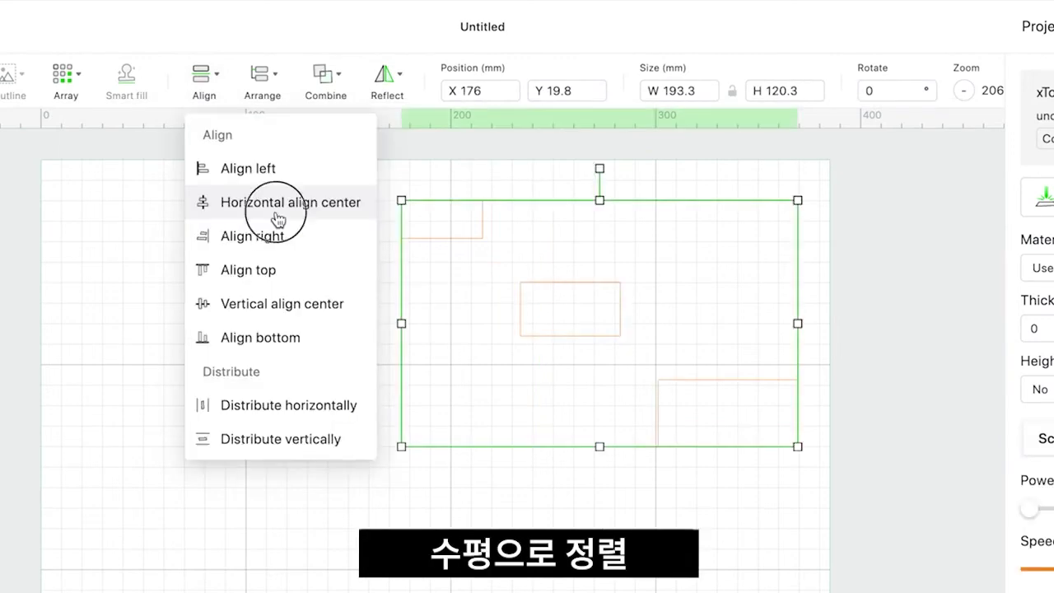
{"action": "left_click", "coordinate": [343, 214]}
{"action": "left_click", "coordinate": [319, 333]}
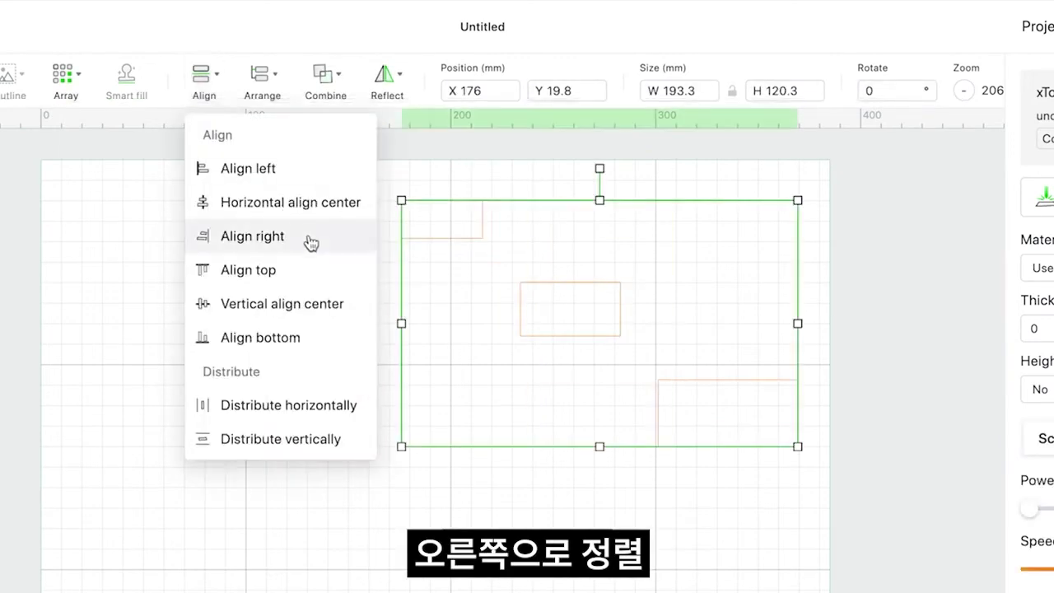
{"action": "left_click", "coordinate": [308, 238]}
{"action": "left_click", "coordinate": [309, 244]}
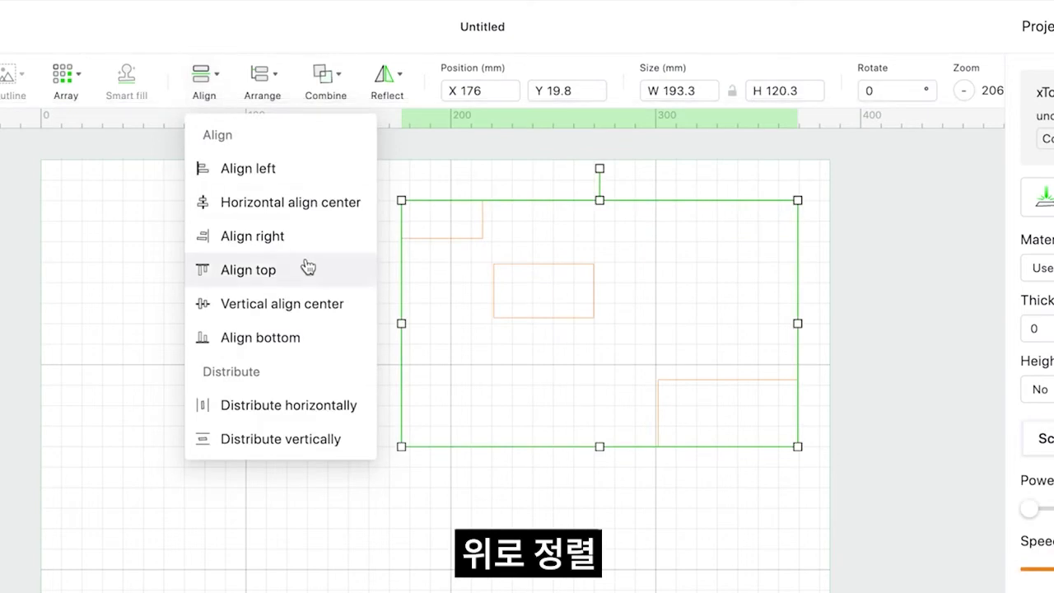
- Try top, vertical center and bottom alignment in turn on the three selected rectangles
{"action": "left_click", "coordinate": [305, 267]}
{"action": "left_click", "coordinate": [305, 269]}
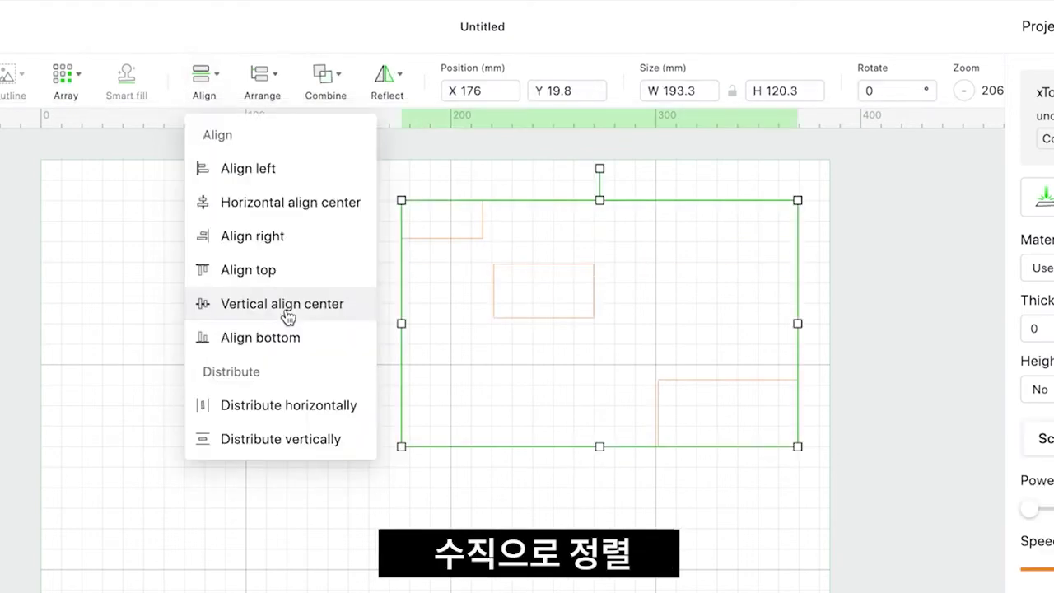
{"action": "left_click", "coordinate": [286, 307]}
{"action": "left_click", "coordinate": [286, 309]}
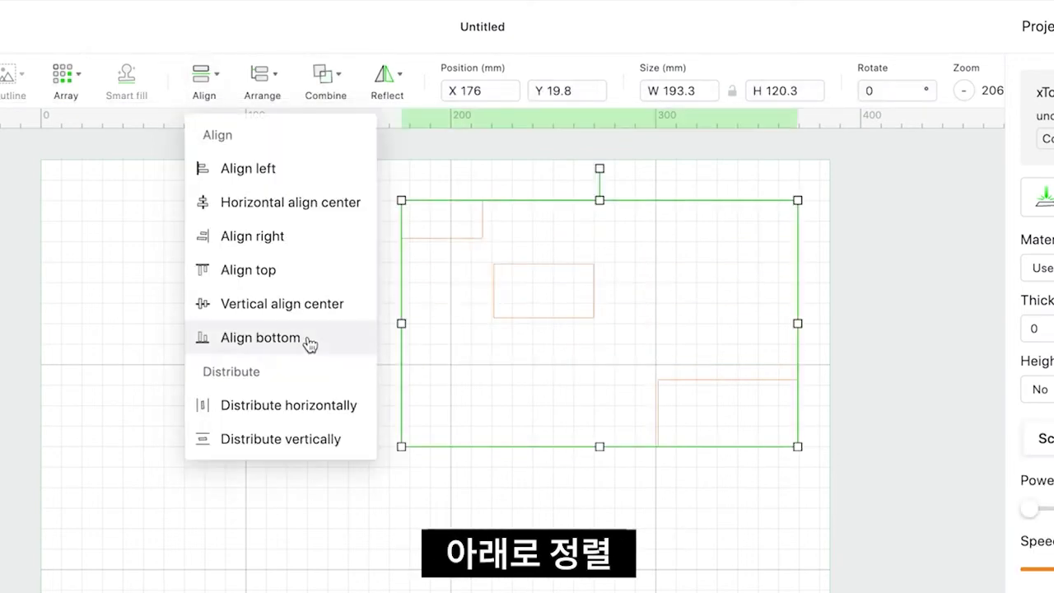
{"action": "left_click", "coordinate": [306, 344]}
{"action": "left_click", "coordinate": [308, 343]}
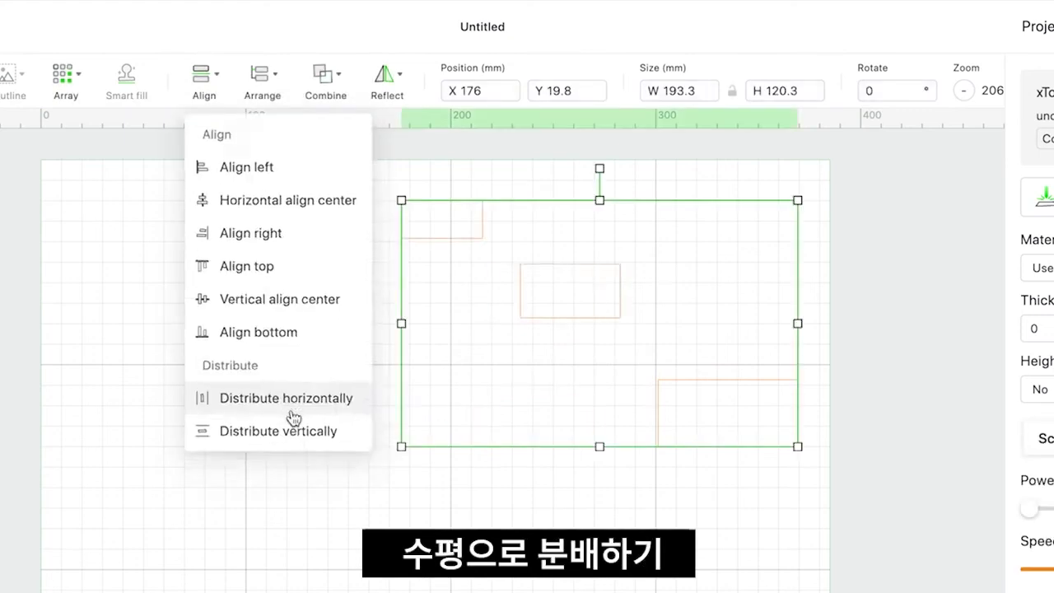
- Distribute the three selected rectangles horizontally and vertically
{"action": "left_click", "coordinate": [292, 414]}
{"action": "left_click", "coordinate": [292, 417]}
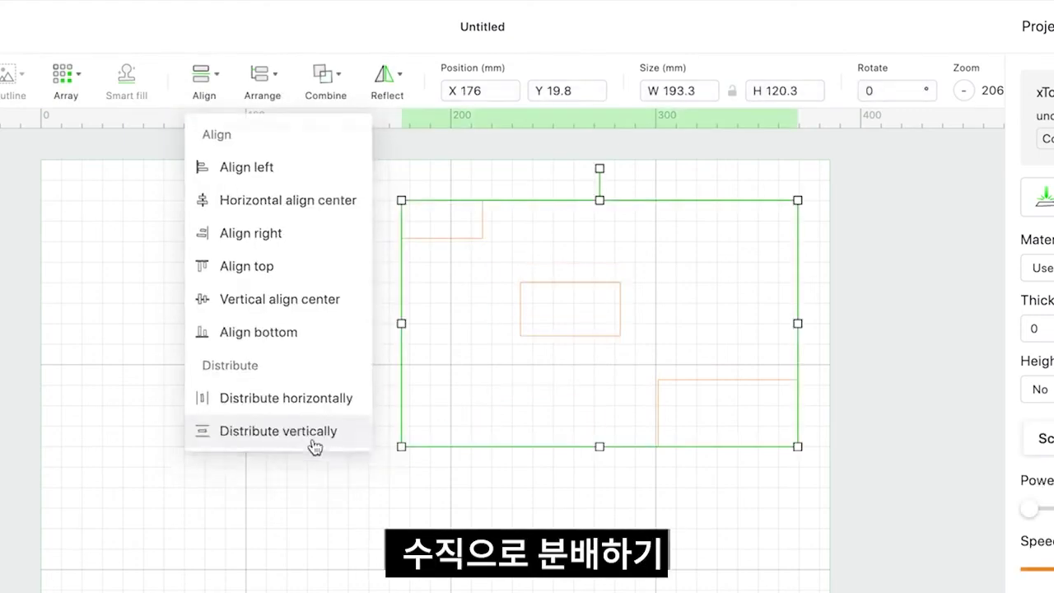
- Distribute the three selected rectangles vertically
{"action": "left_click", "coordinate": [313, 443]}
{"action": "left_click", "coordinate": [313, 446]}
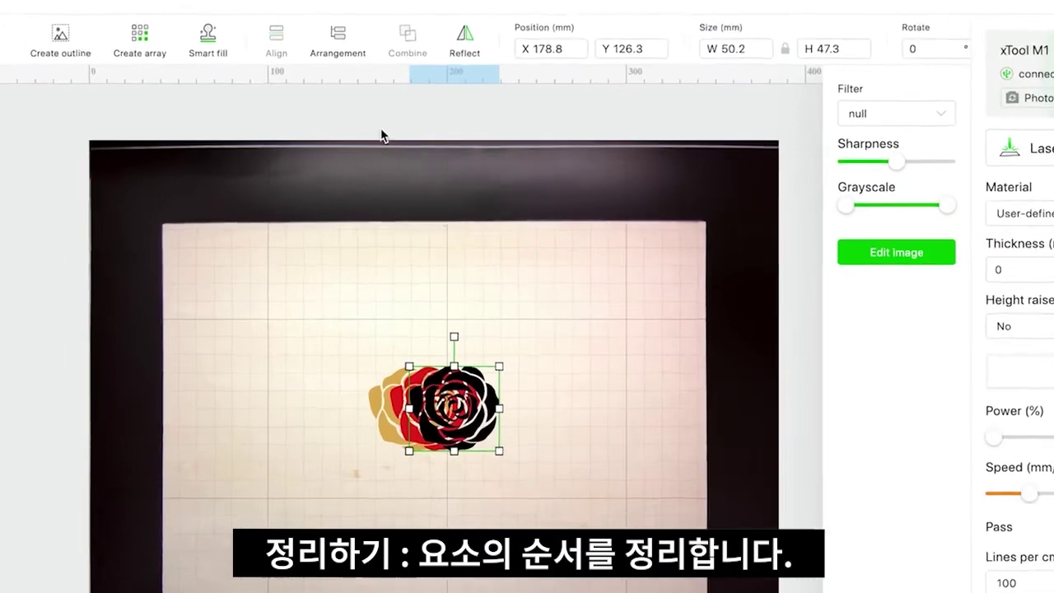
- Try Send to back, Send backward, Bring forward and Bring to front on the overlapping roses
{"action": "left_click", "coordinate": [335, 41]}
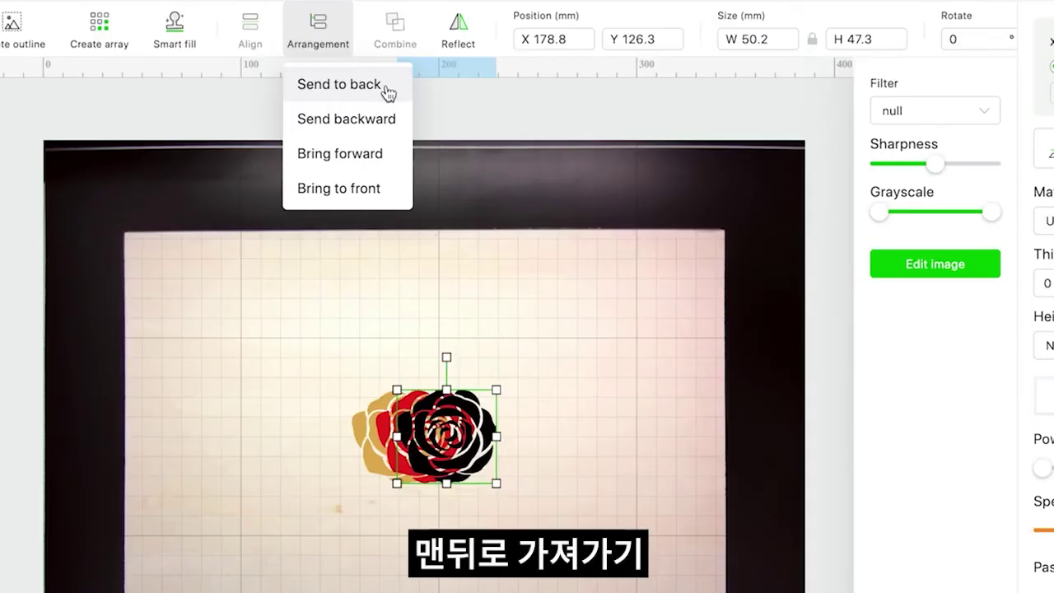
{"action": "left_click", "coordinate": [386, 85]}
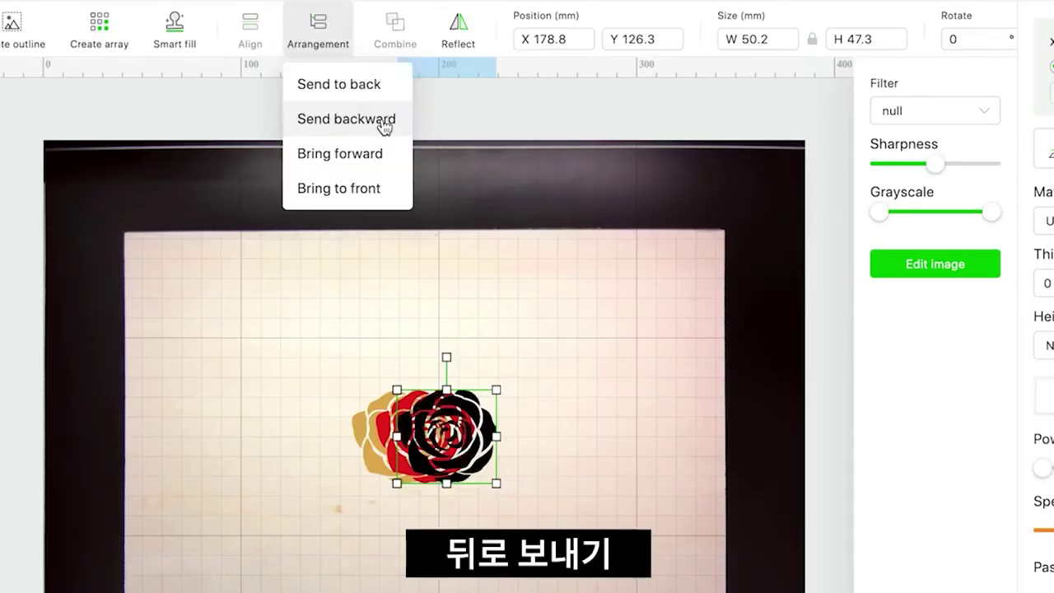
{"action": "left_click", "coordinate": [385, 121]}
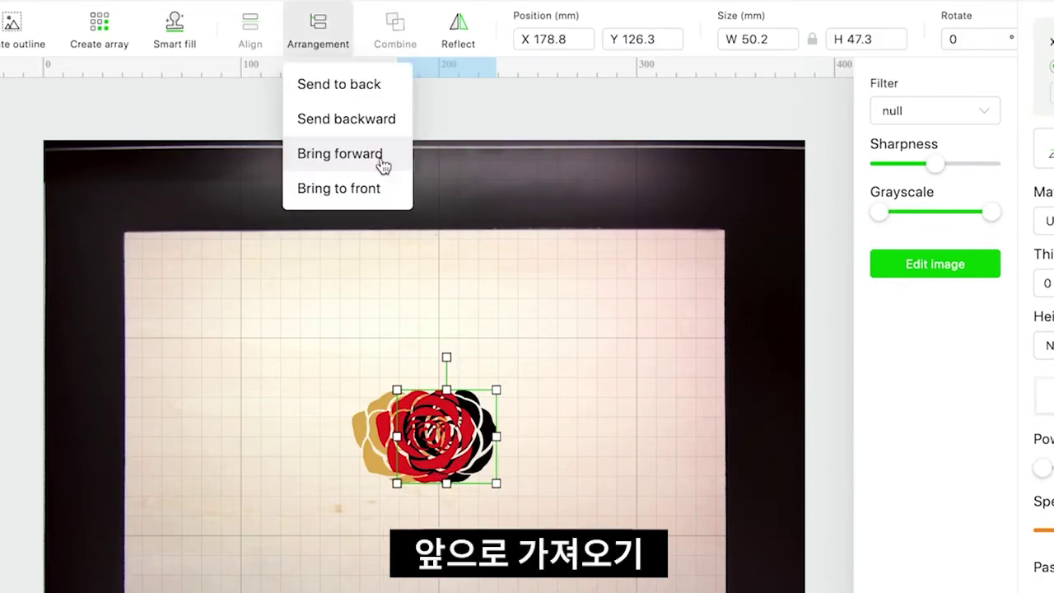
{"action": "left_click", "coordinate": [383, 165]}
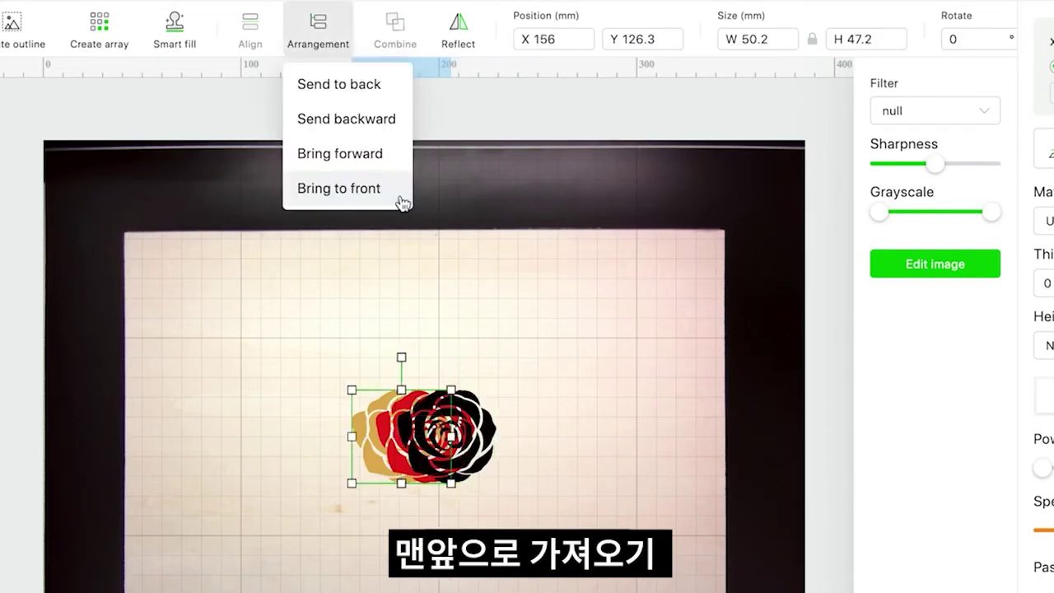
{"action": "left_click", "coordinate": [402, 202]}
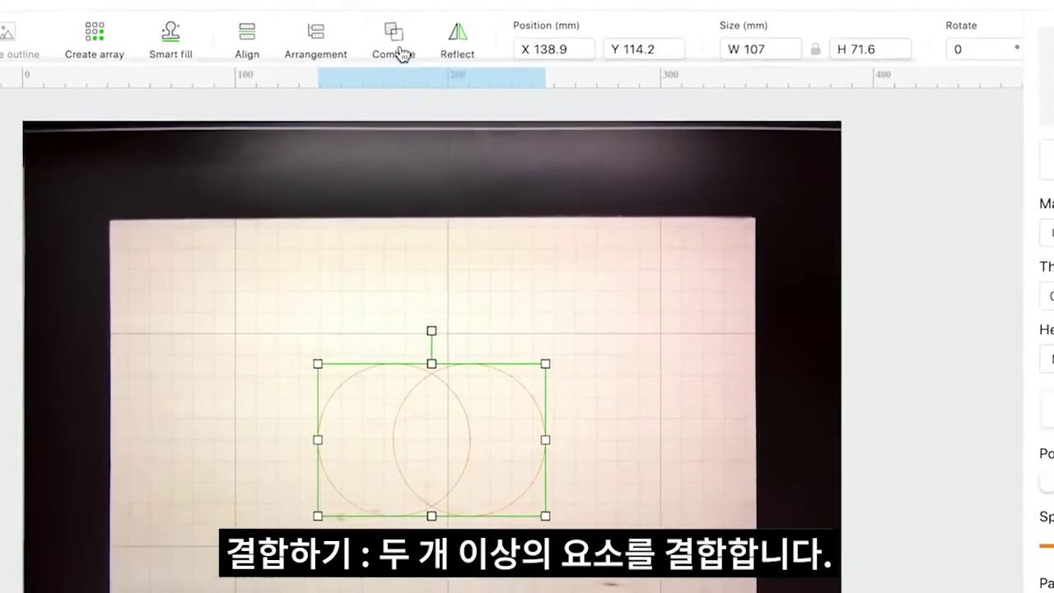
- Try Unite, Subtract, Unite at overlap and Subtract at overlap in turn on the two overlapping circles
{"action": "left_click", "coordinate": [394, 37]}
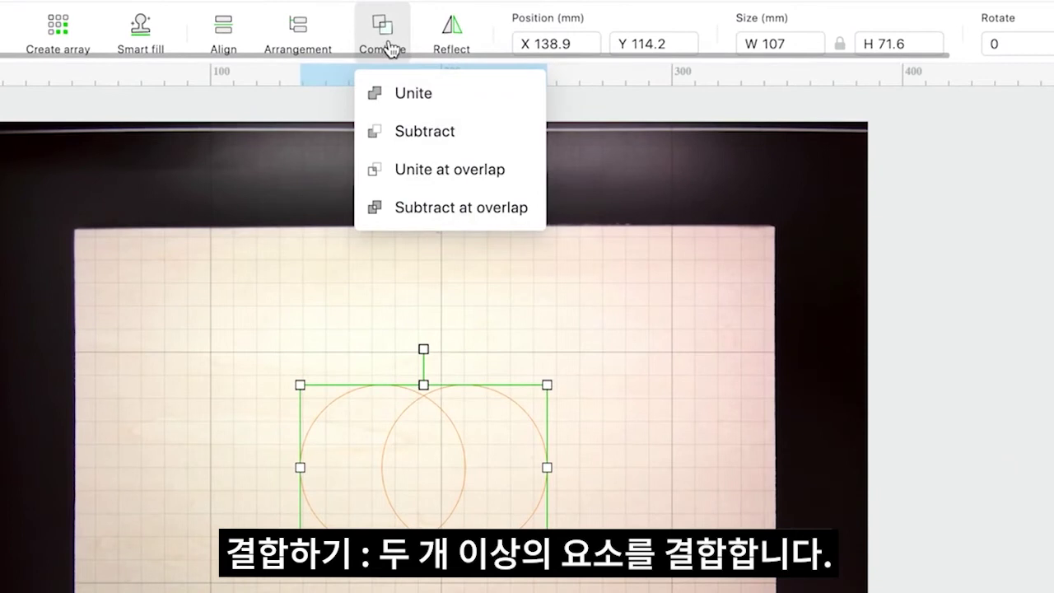
{"action": "left_click", "coordinate": [462, 108]}
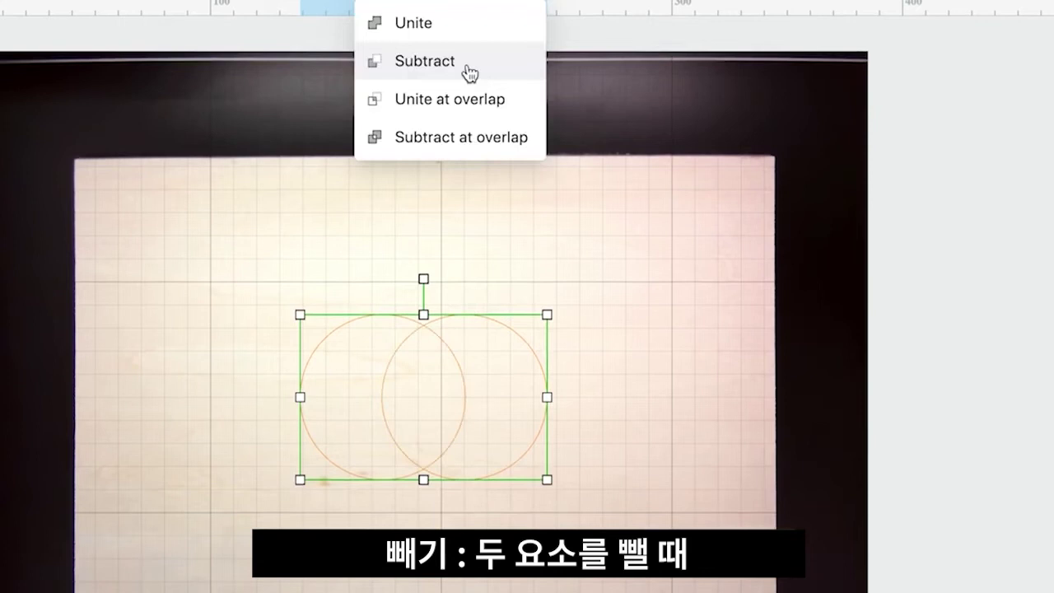
{"action": "left_click", "coordinate": [467, 68]}
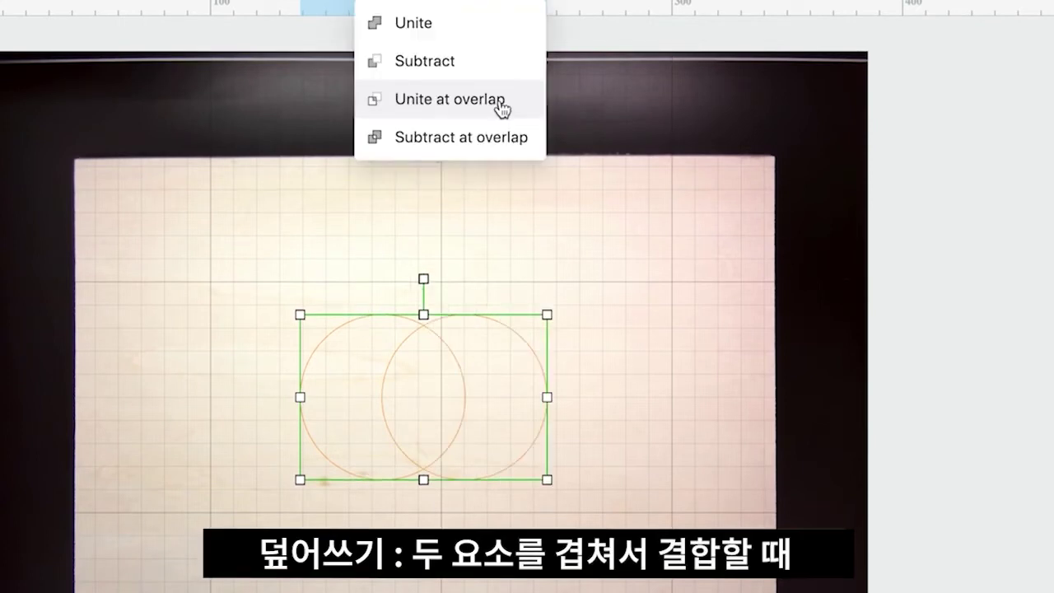
{"action": "left_click", "coordinate": [501, 110]}
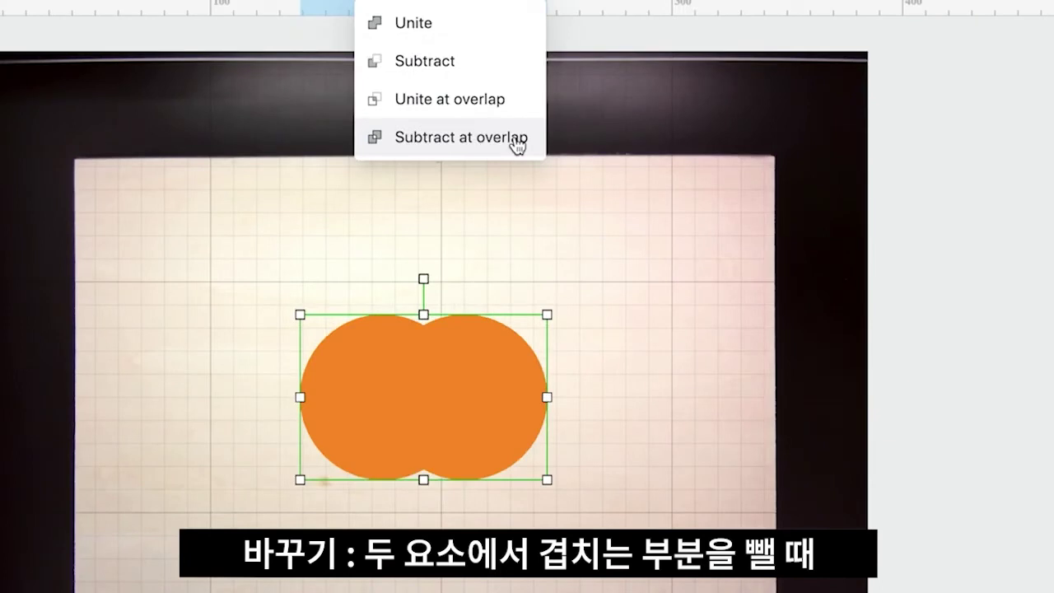
{"action": "left_click", "coordinate": [516, 142]}
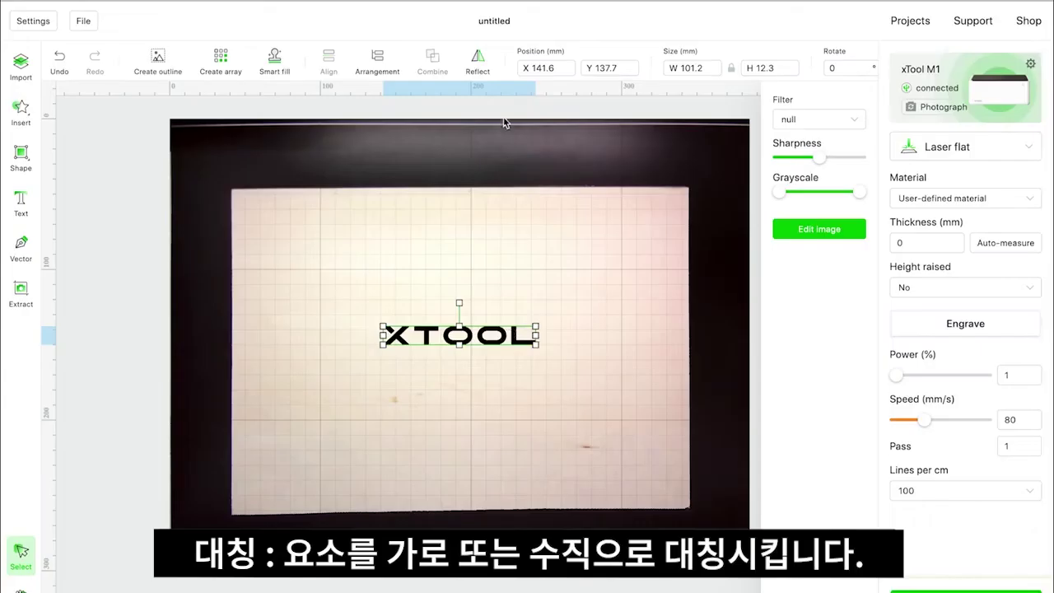
- Reflect the XTOOL image horizontally and vertically
{"action": "left_click", "coordinate": [475, 69]}
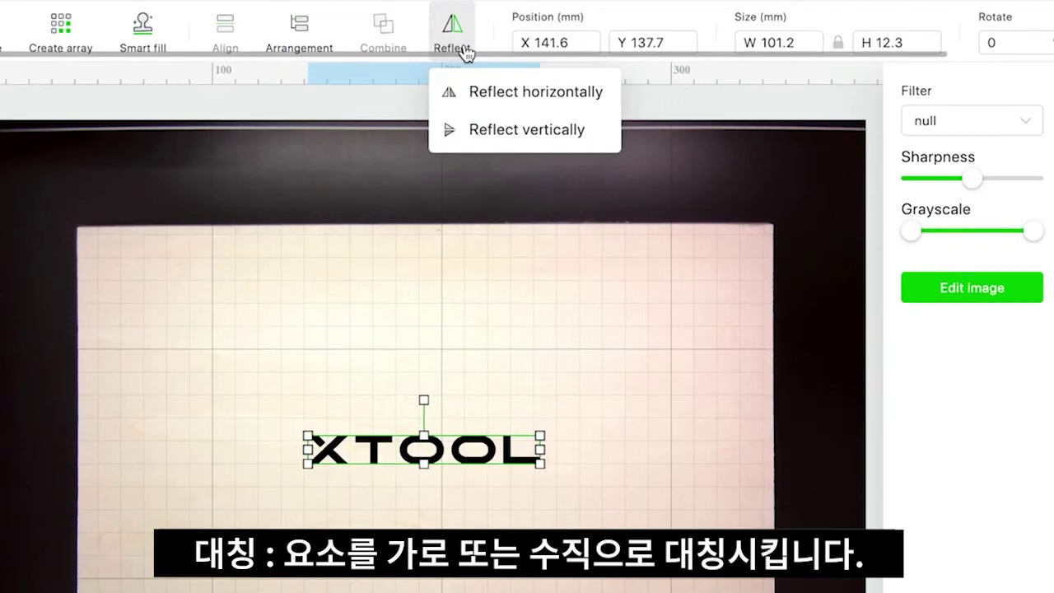
{"action": "left_click", "coordinate": [485, 93]}
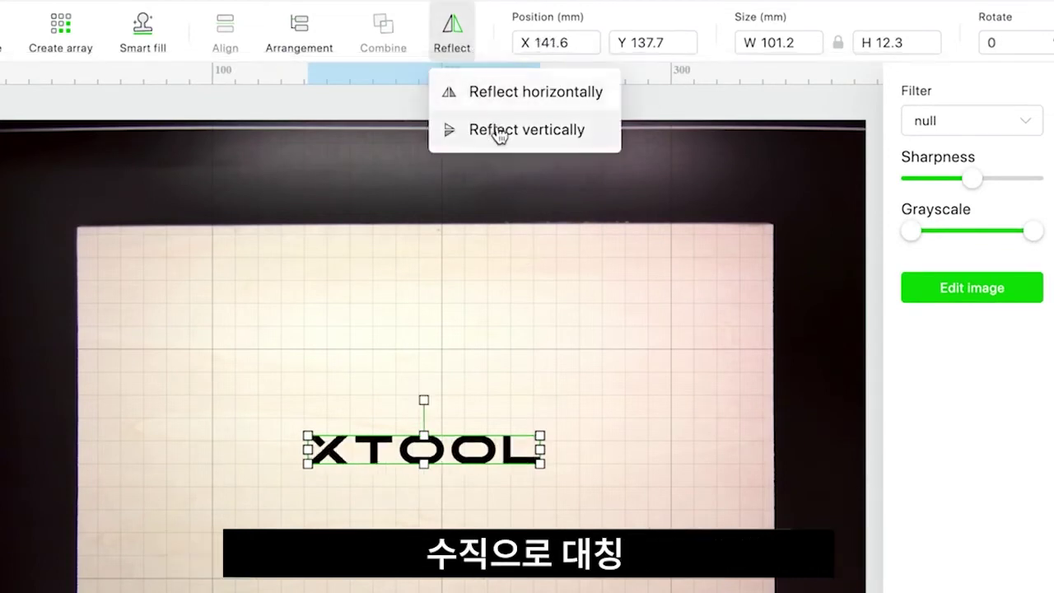
{"action": "left_click", "coordinate": [496, 127]}
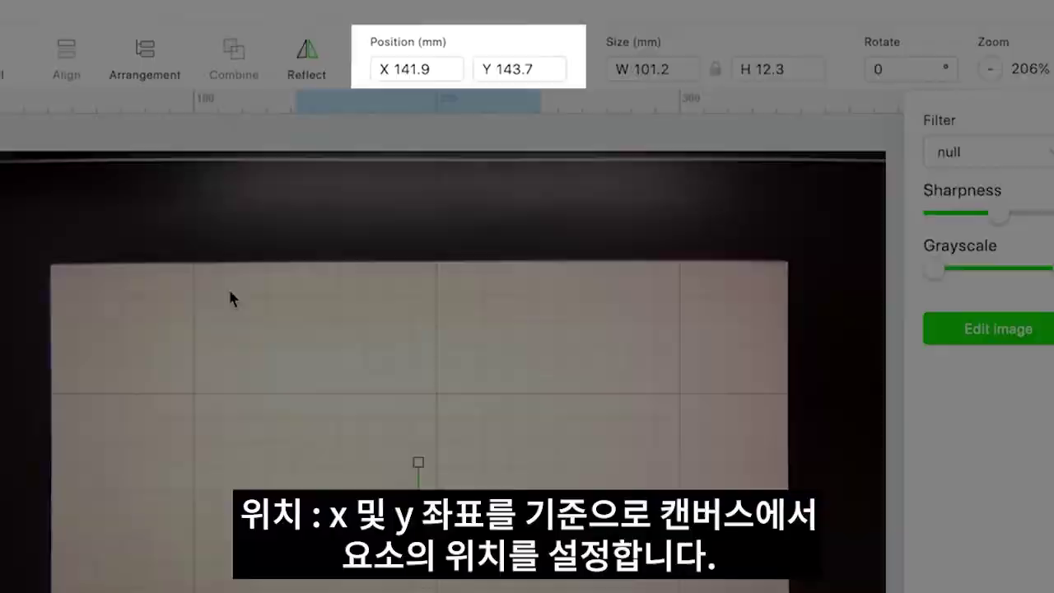
- Set the XTOOL image's Y position to 140 mm and change its width
{"action": "left_click", "coordinate": [519, 69]}
{"action": "key", "text": "BackSpace"}
{"action": "key", "text": "BackSpace"}
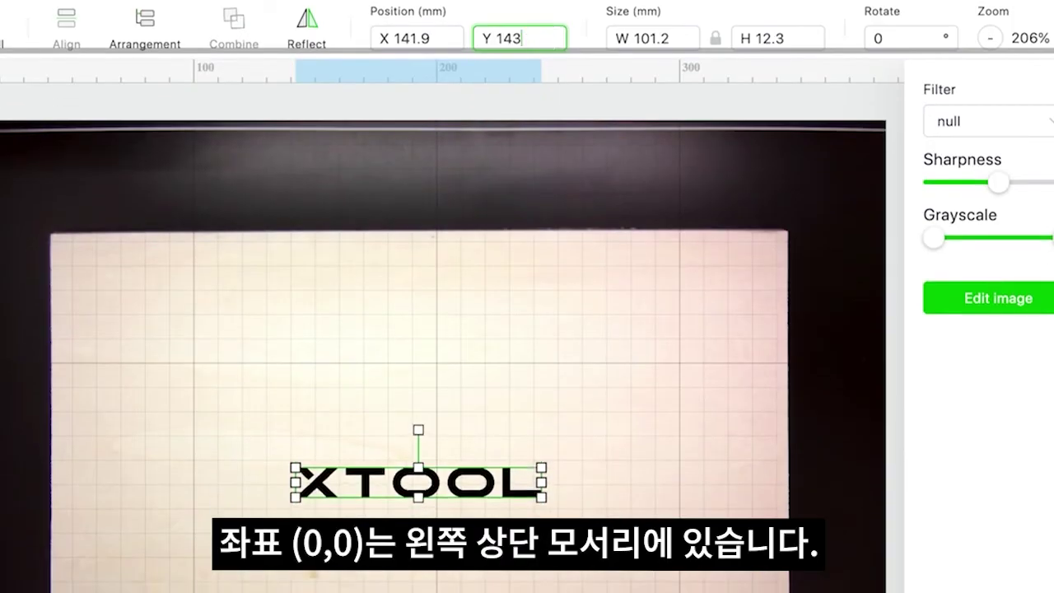
{"action": "key", "text": "BackSpace"}
{"action": "type", "text": "0"}
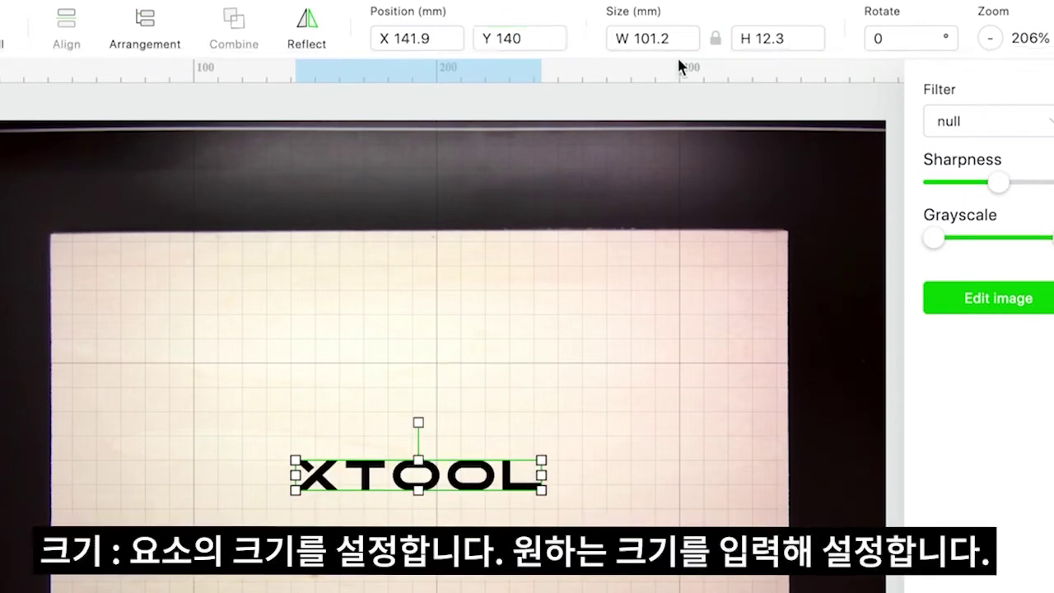
{"action": "key", "text": "BackSpace"}
{"action": "key", "text": "BackSpace"}
{"action": "key", "text": "BackSpace"}
{"action": "type", "text": "00"}
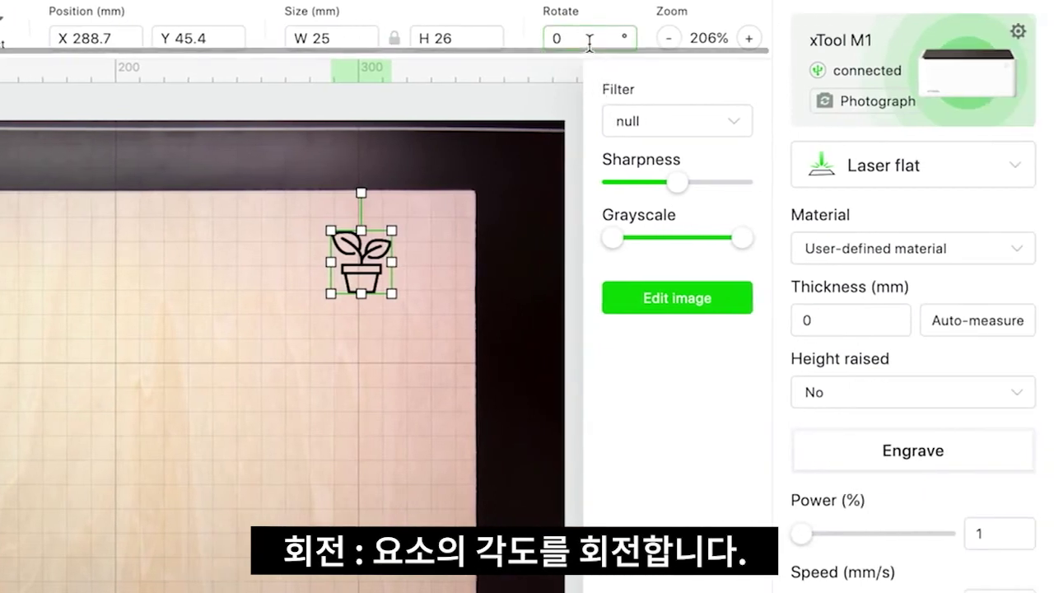
- Try rotating the potted plant image to 90, 180 and -90 degrees
{"action": "left_click", "coordinate": [589, 40]}
{"action": "key", "text": "BackSpace"}
{"action": "type", "text": "90"}
{"action": "key", "text": "BackSpace"}
{"action": "key", "text": "BackSpace"}
{"action": "type", "text": "180"}
{"action": "key", "text": "BackSpace"}
{"action": "key", "text": "BackSpace"}
{"action": "key", "text": "BackSpace"}
{"action": "type", "text": "-90"}
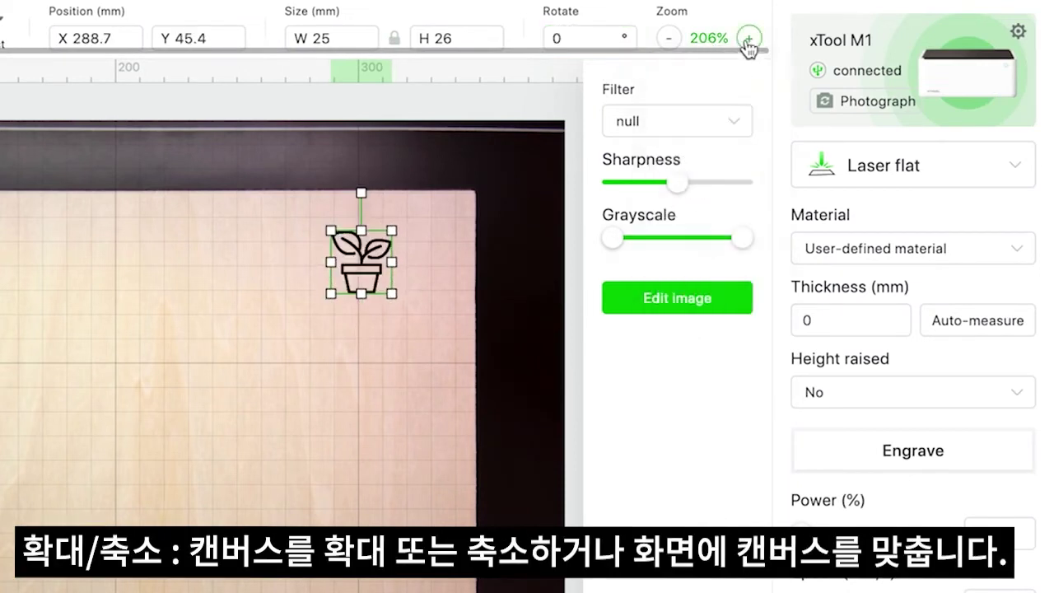
- Zoom the canvas in and back out around the potted plant image
{"action": "left_click", "coordinate": [749, 38]}
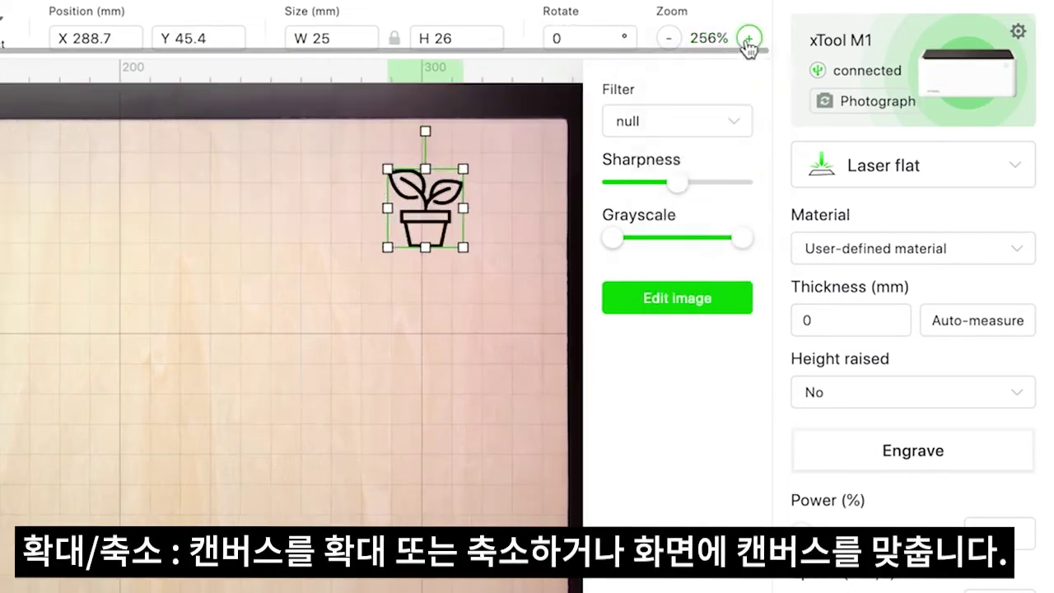
{"action": "left_click", "coordinate": [669, 39]}
{"action": "left_click", "coordinate": [669, 39]}
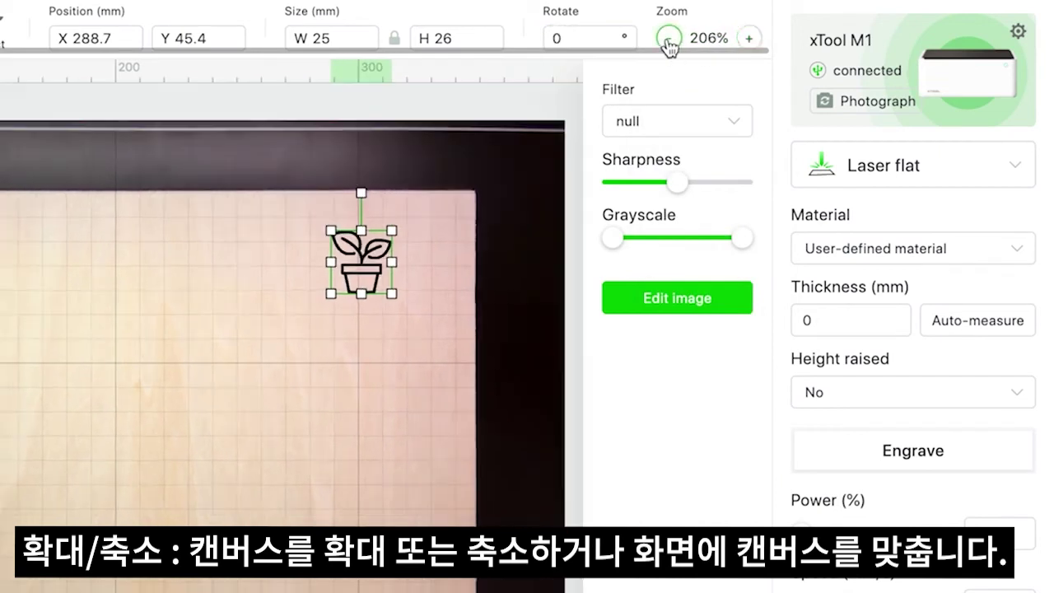
{"action": "left_click", "coordinate": [669, 39]}
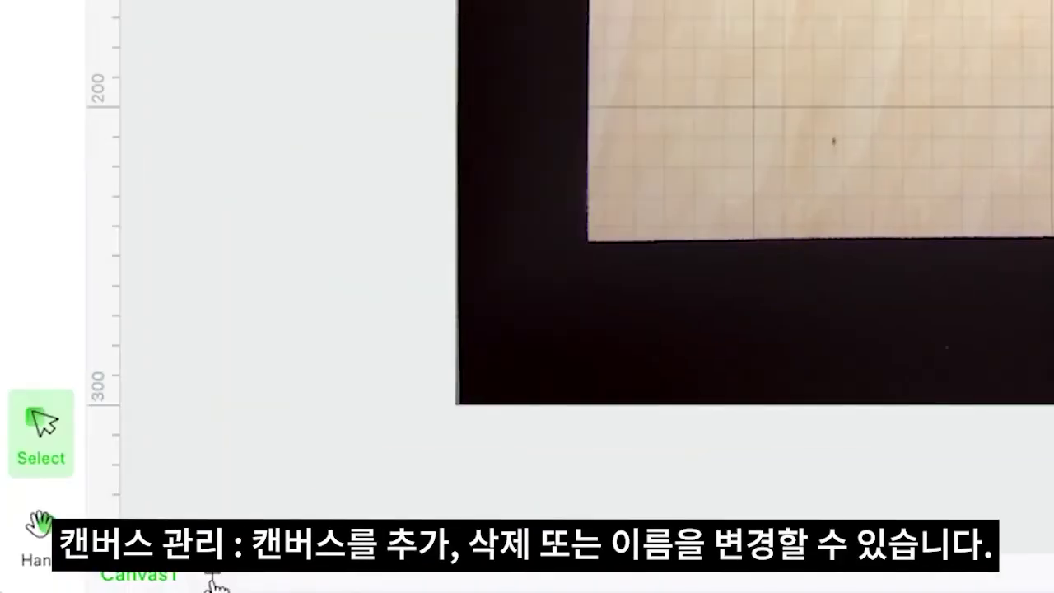
- Add a second canvas and open its management options
{"action": "left_click", "coordinate": [212, 568]}
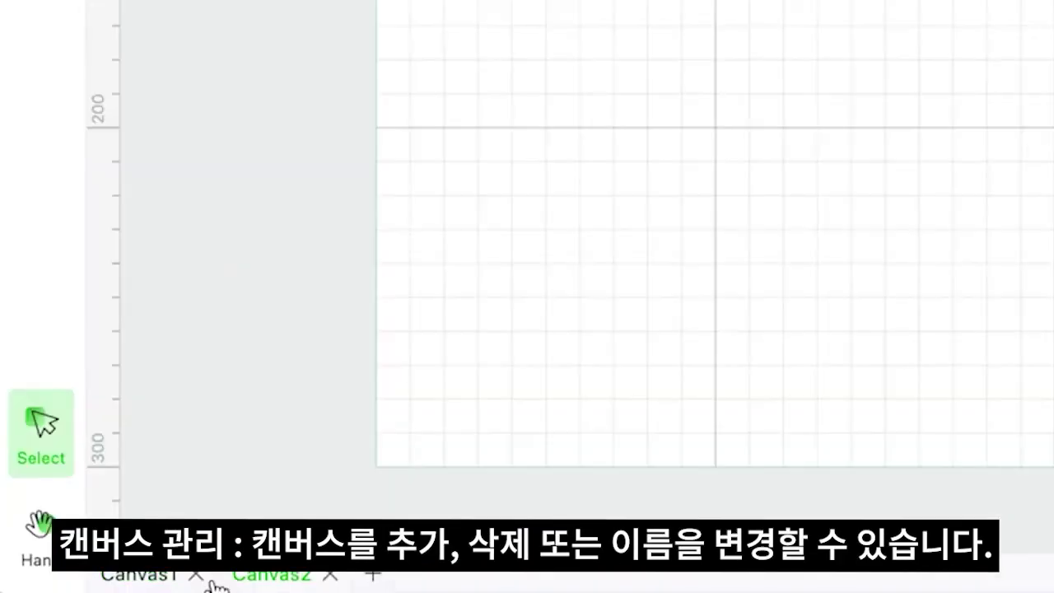
{"action": "right_click", "coordinate": [280, 579]}
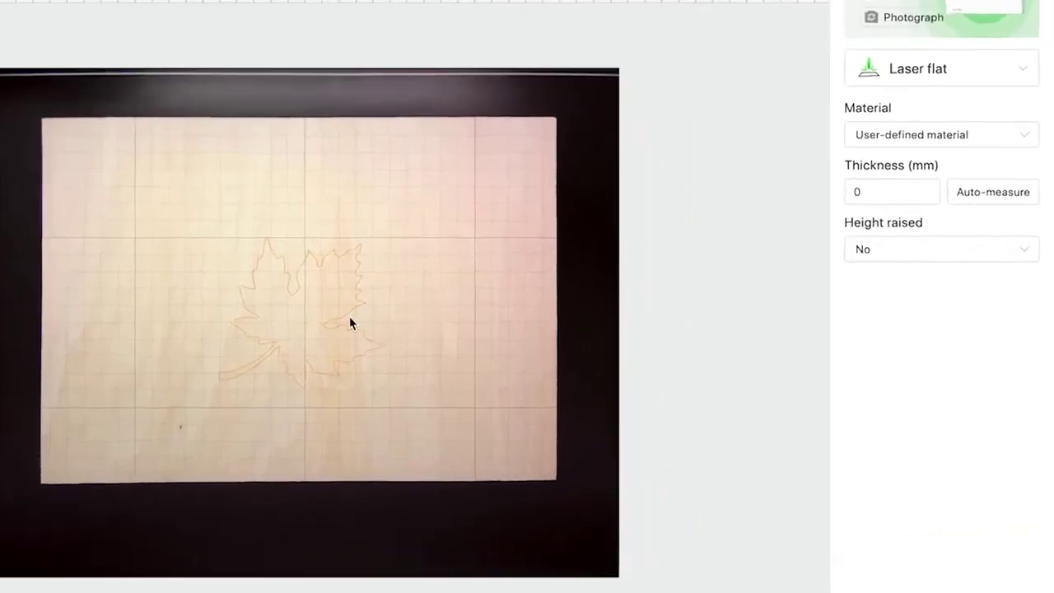
- Select the maple leaf outline and look through the available processing modes, keeping Laser flat
{"action": "left_click", "coordinate": [232, 291]}
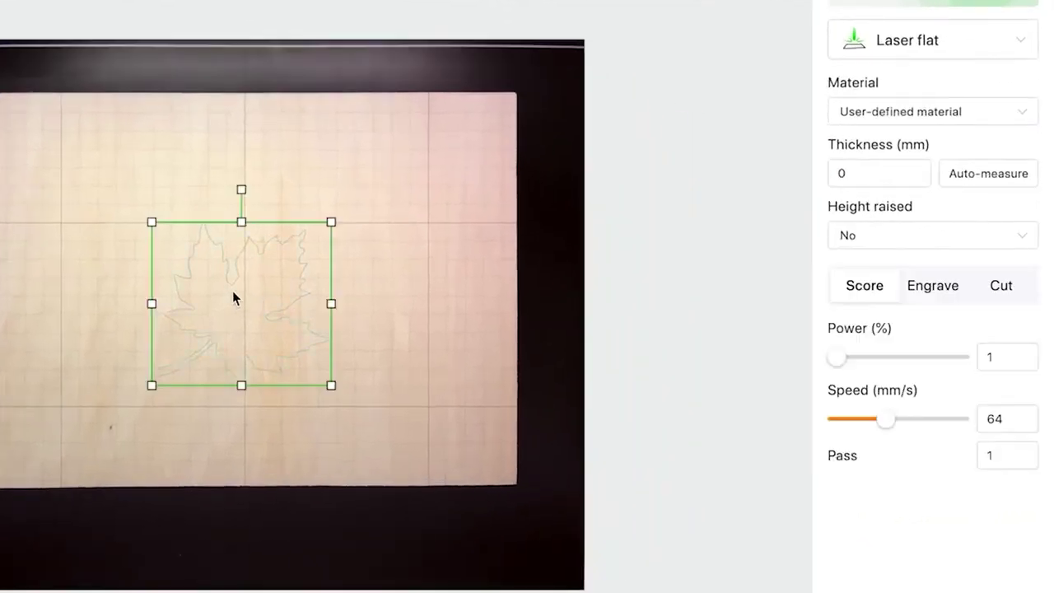
{"action": "left_click", "coordinate": [994, 64]}
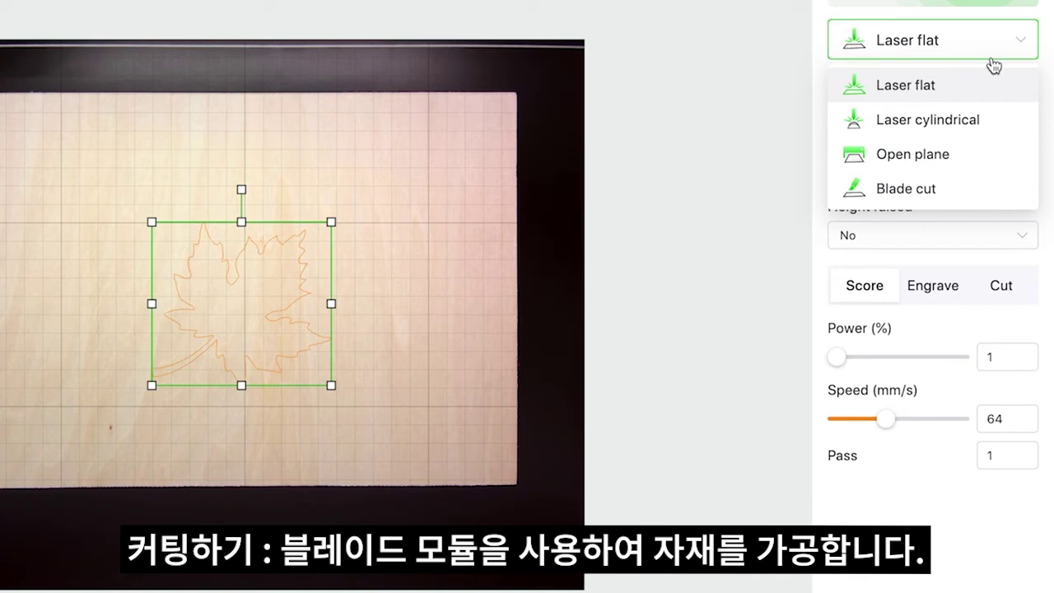
{"action": "left_click", "coordinate": [995, 65]}
- Try 3mm Basswood as the material, and return it to User-defined material
{"action": "left_click", "coordinate": [1006, 122]}
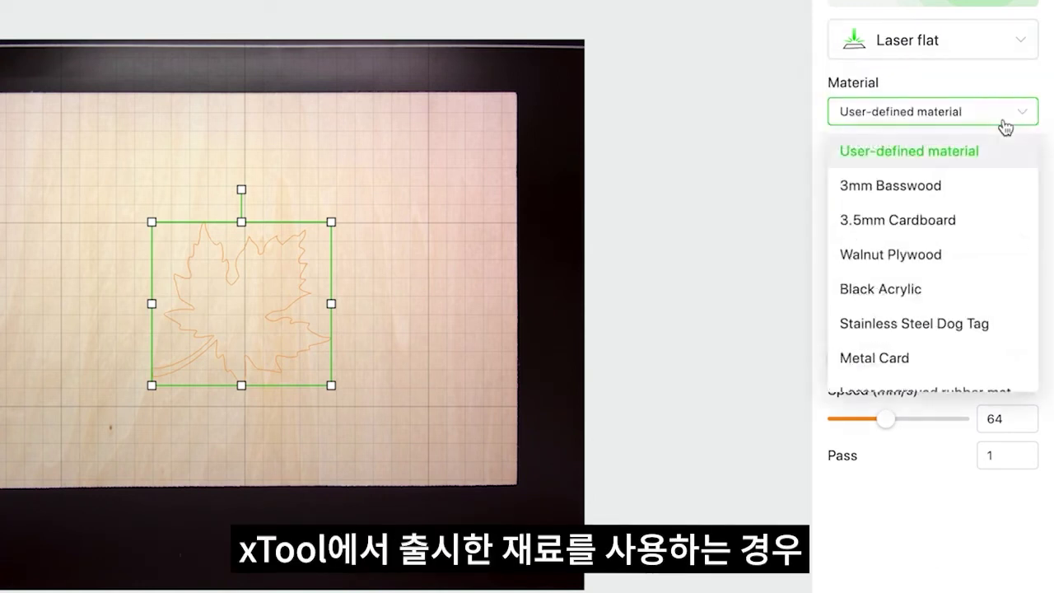
{"action": "left_click", "coordinate": [996, 194]}
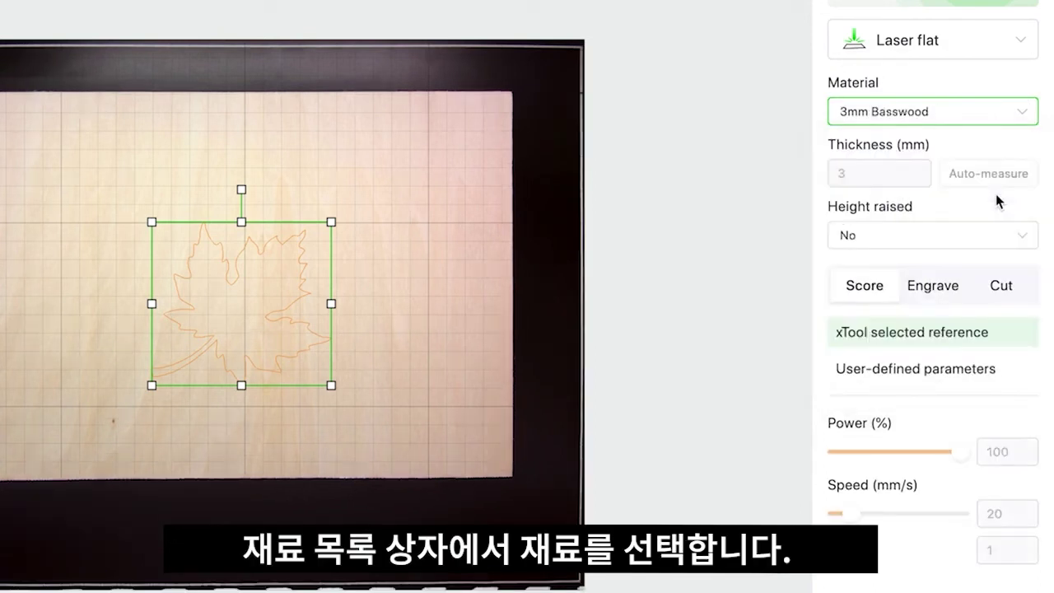
{"action": "left_click", "coordinate": [1000, 123]}
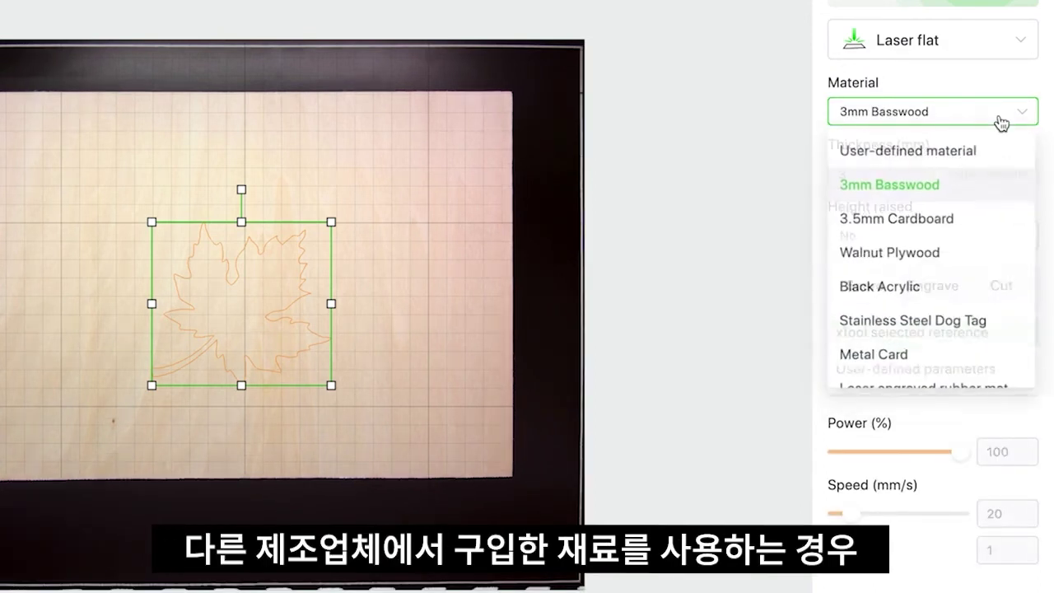
{"action": "left_click", "coordinate": [1002, 155]}
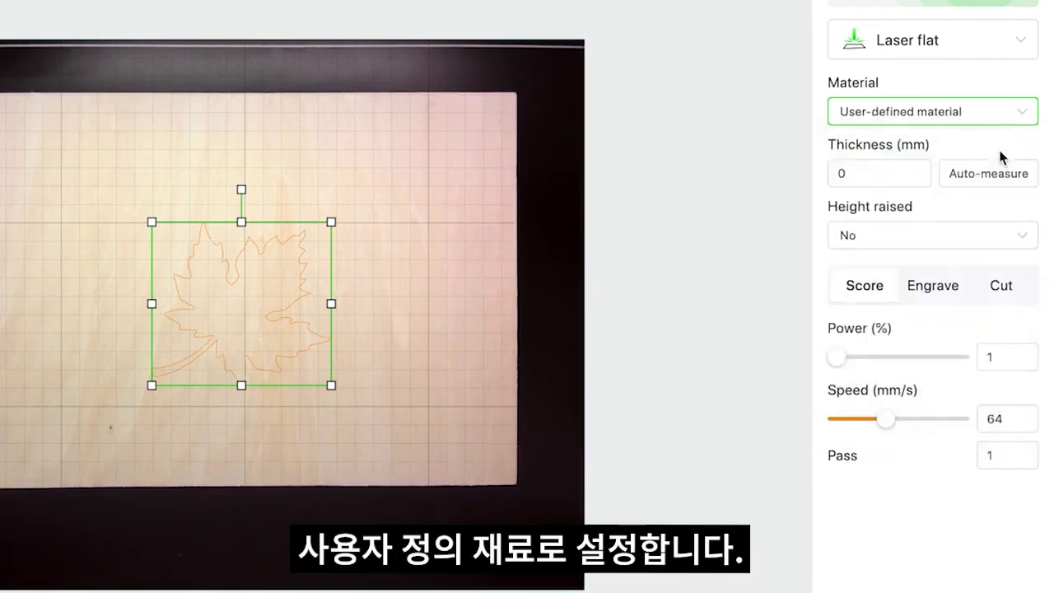
- Auto-measure the material thickness and check the height-raised choices, keeping No
{"action": "left_click", "coordinate": [1000, 184]}
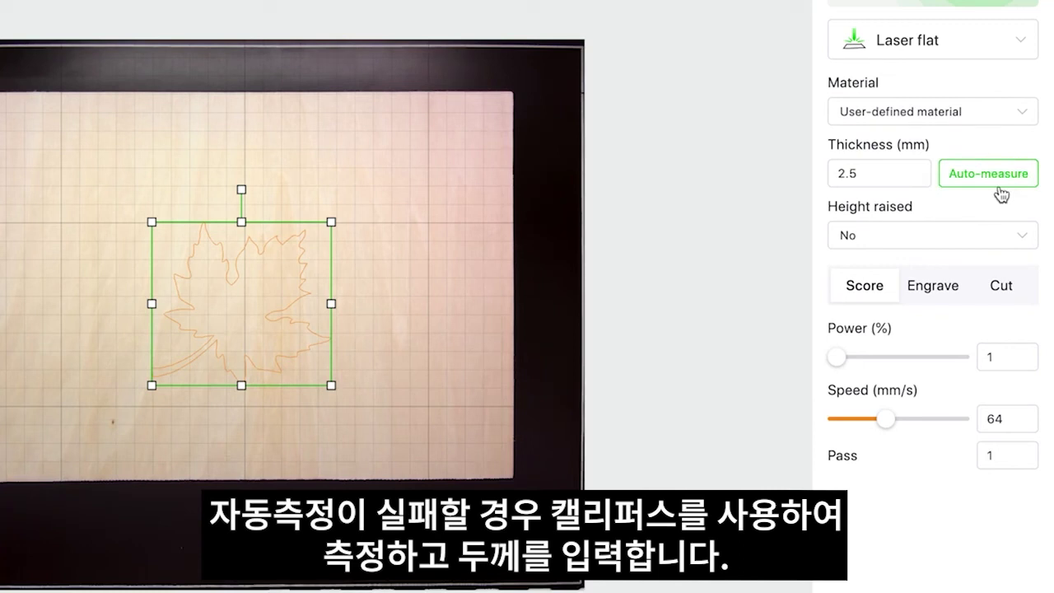
{"action": "left_click", "coordinate": [1012, 243]}
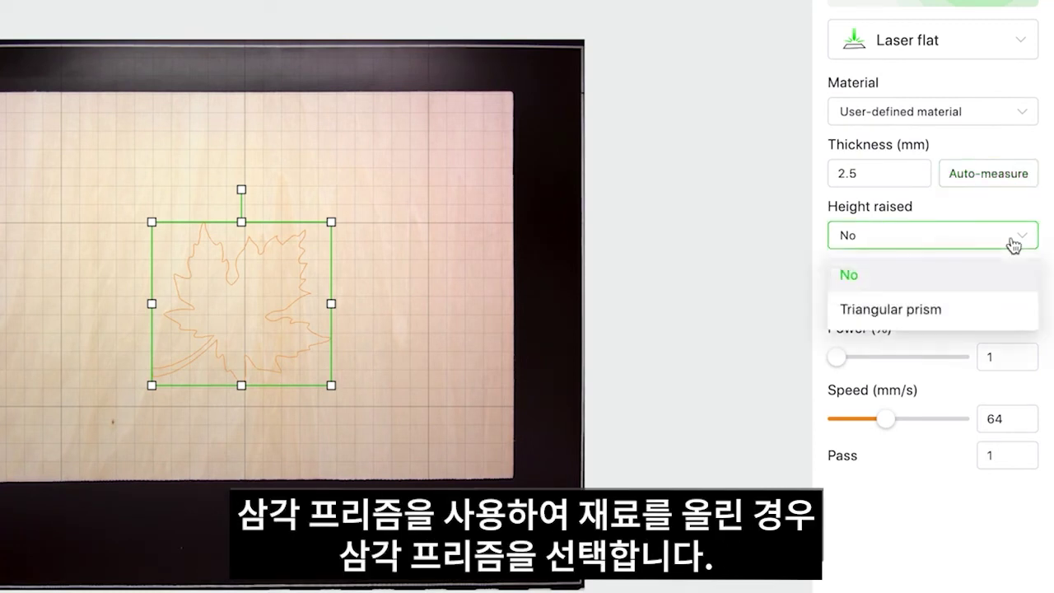
{"action": "left_click", "coordinate": [1003, 290]}
- Try Score and Engrave on the maple leaf, and settle on Cut with the xTool selected reference parameters
{"action": "left_click", "coordinate": [882, 299]}
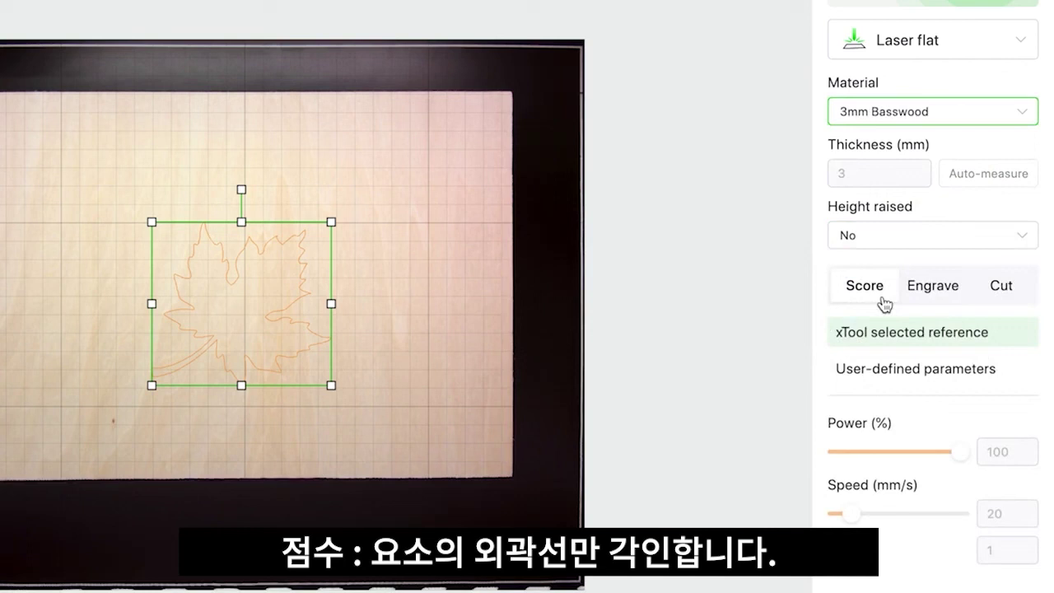
{"action": "left_click", "coordinate": [929, 290]}
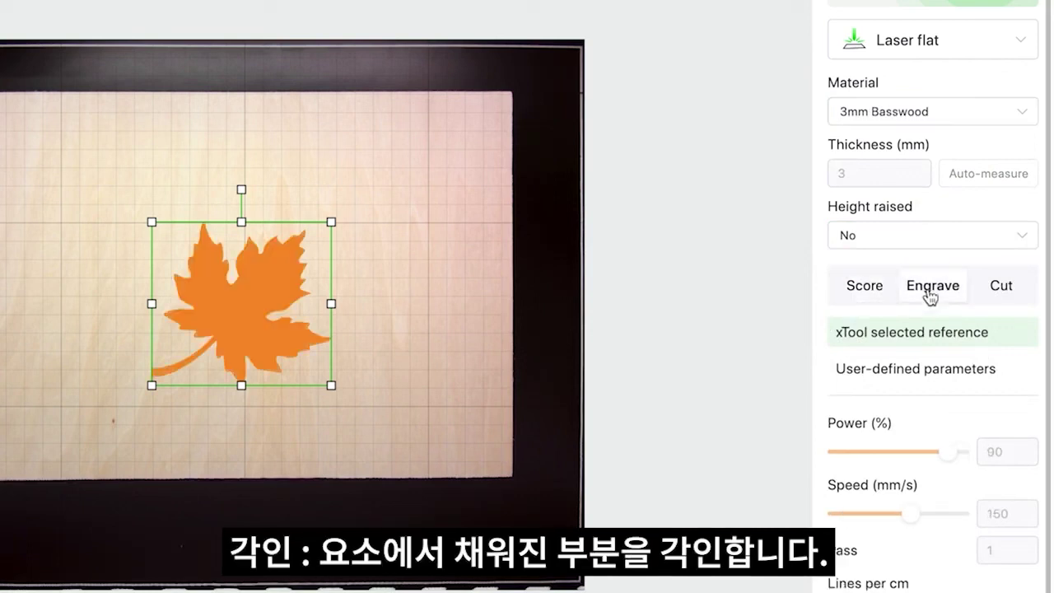
{"action": "left_click", "coordinate": [989, 302]}
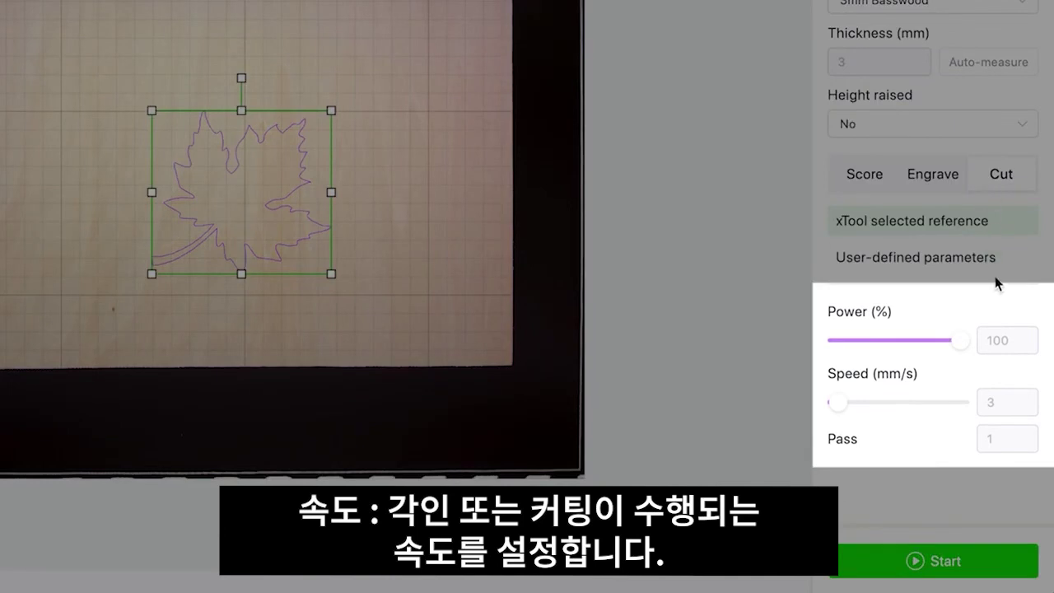
{"action": "left_click", "coordinate": [990, 269]}
{"action": "left_click", "coordinate": [990, 221]}
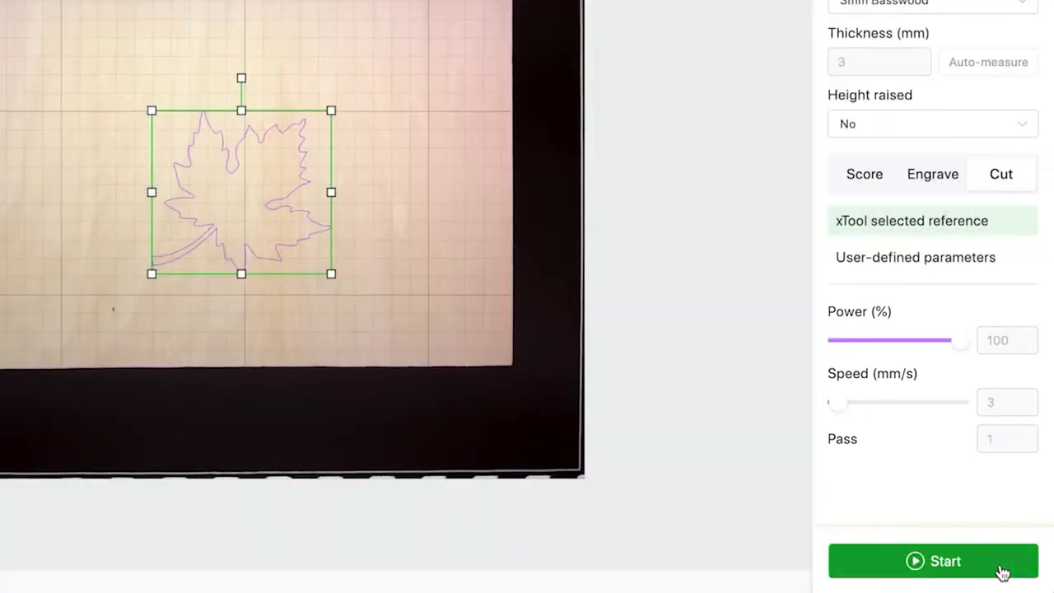
- Start the maple leaf's cutting job and run its path preview and framing
{"action": "left_click", "coordinate": [1001, 570]}
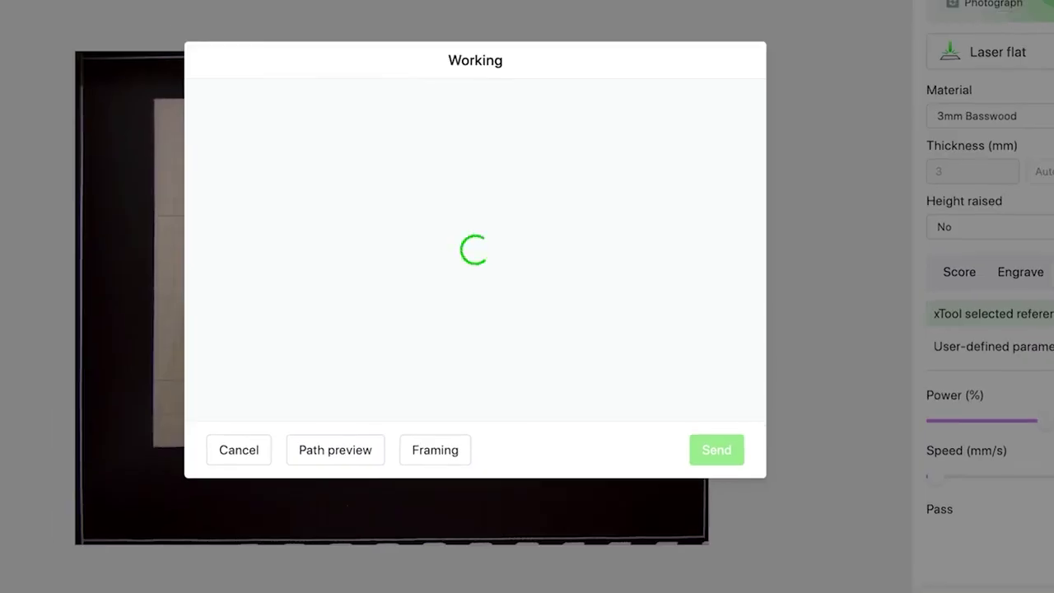
{"action": "left_click", "coordinate": [368, 453]}
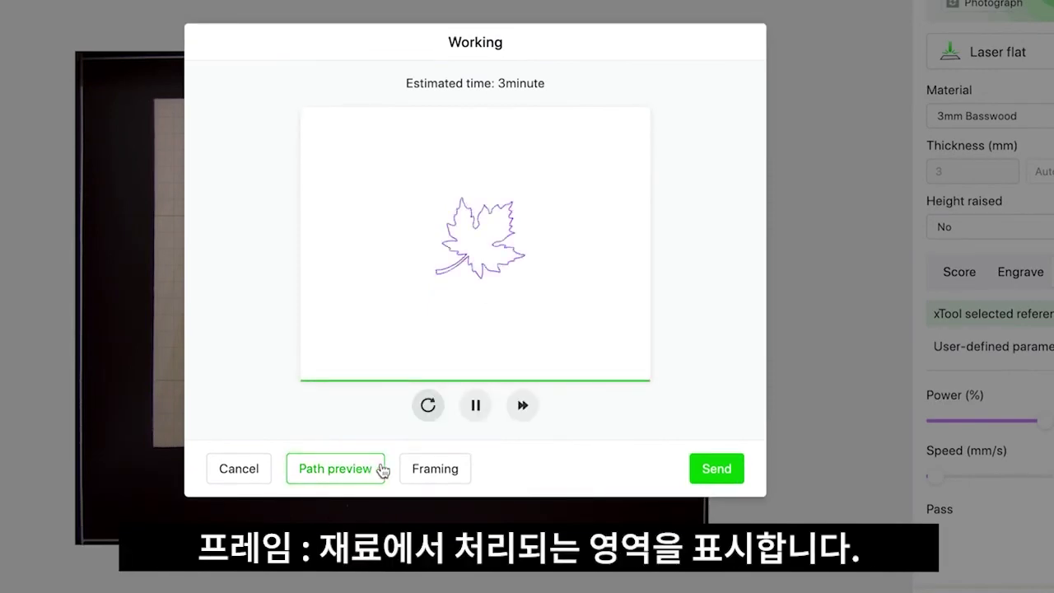
{"action": "left_click", "coordinate": [462, 484]}
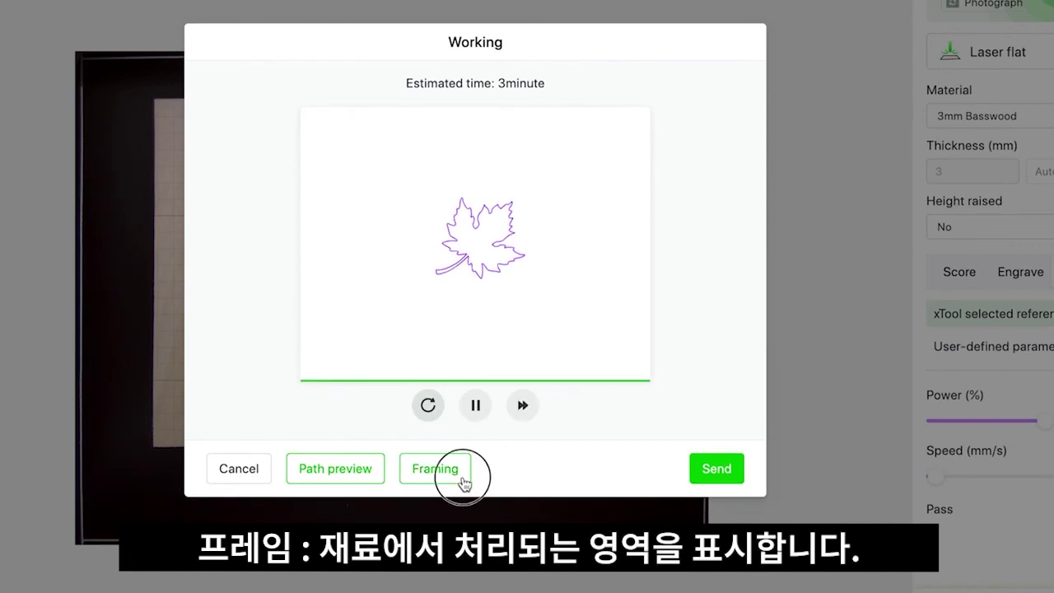